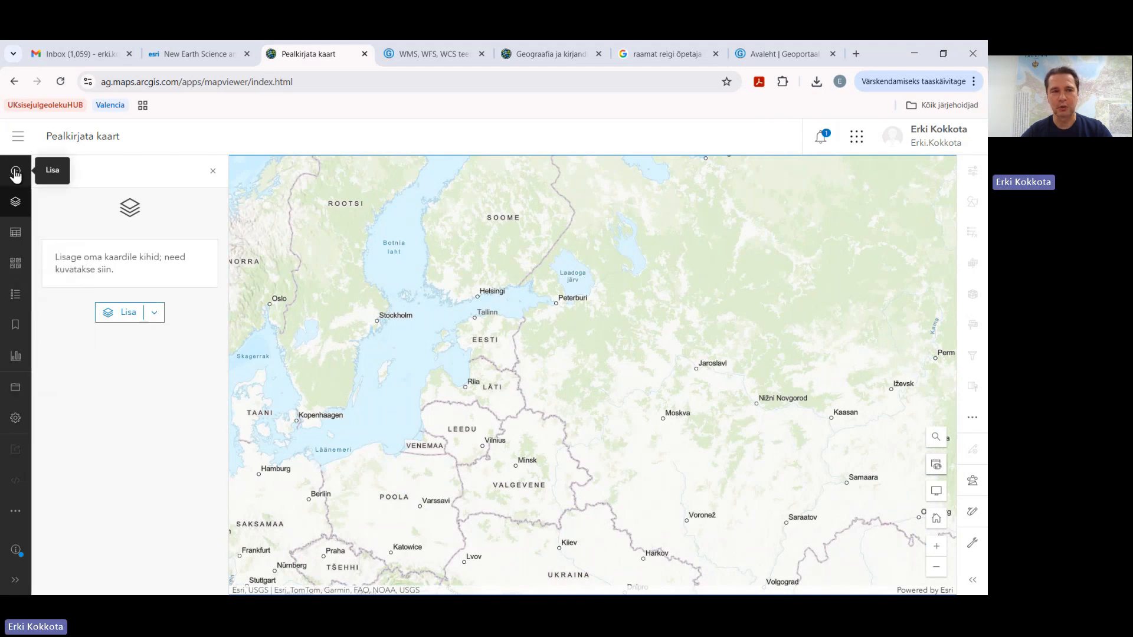
Add a layer from a file on this device, choosing Hiiumaa_kirjanikud_1.csv from the Õpetajatele folder.
click(16, 174)
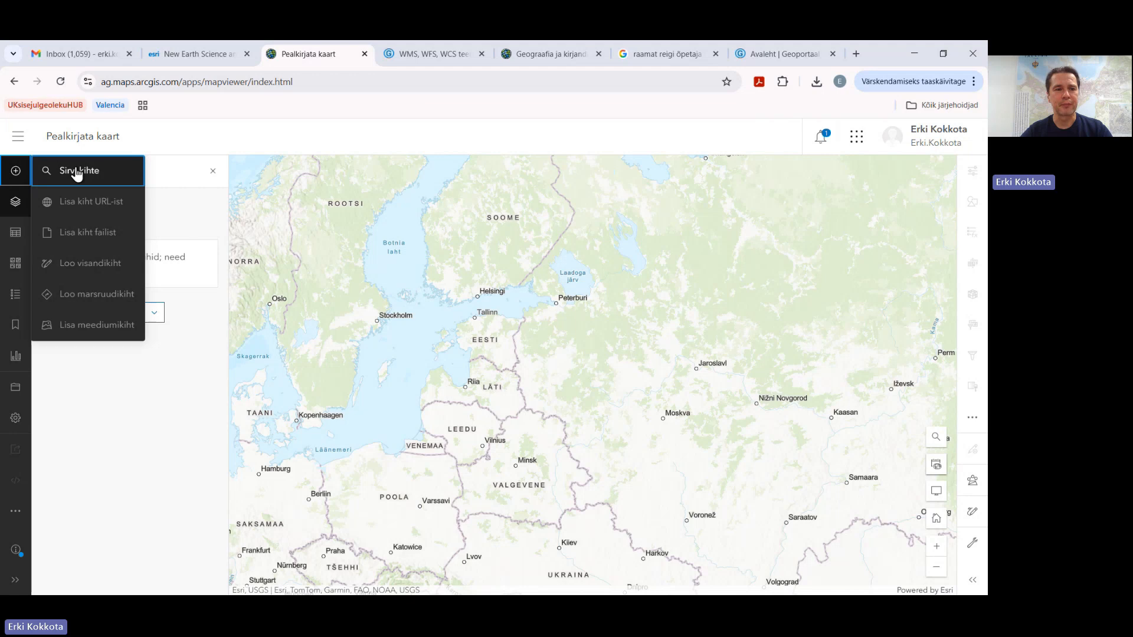
click(99, 234)
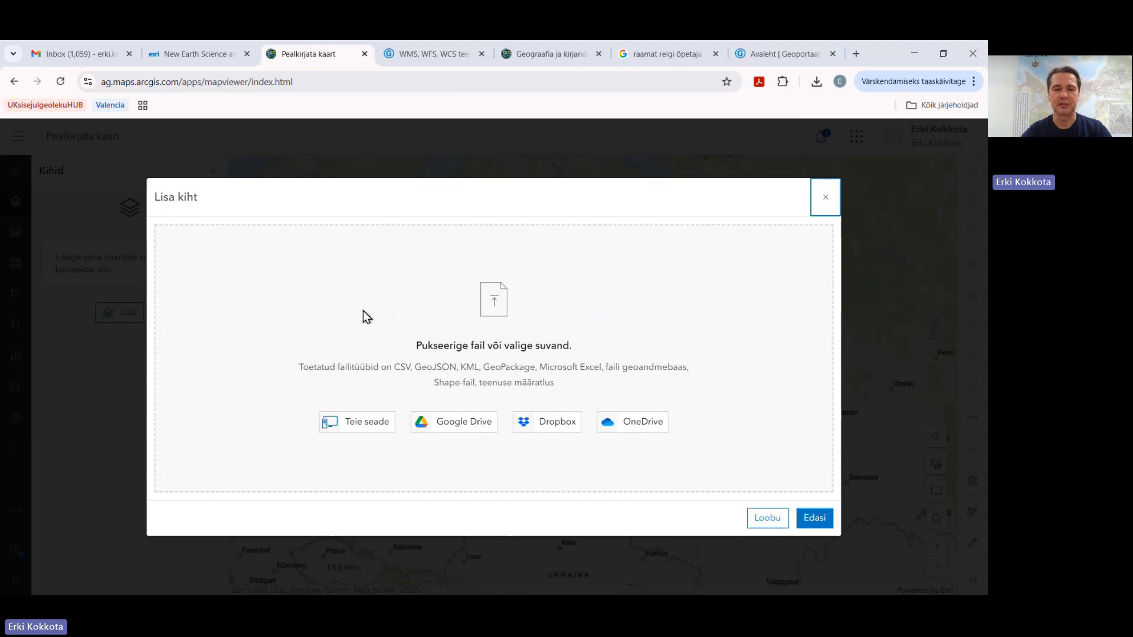
click(363, 425)
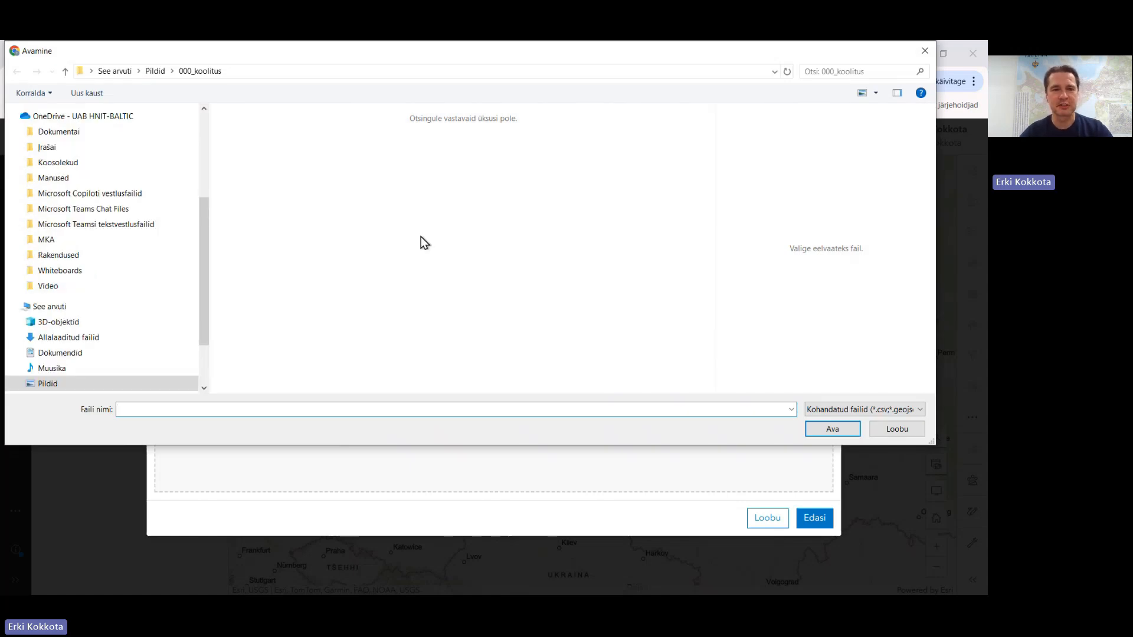
drag(206, 217, 198, 133)
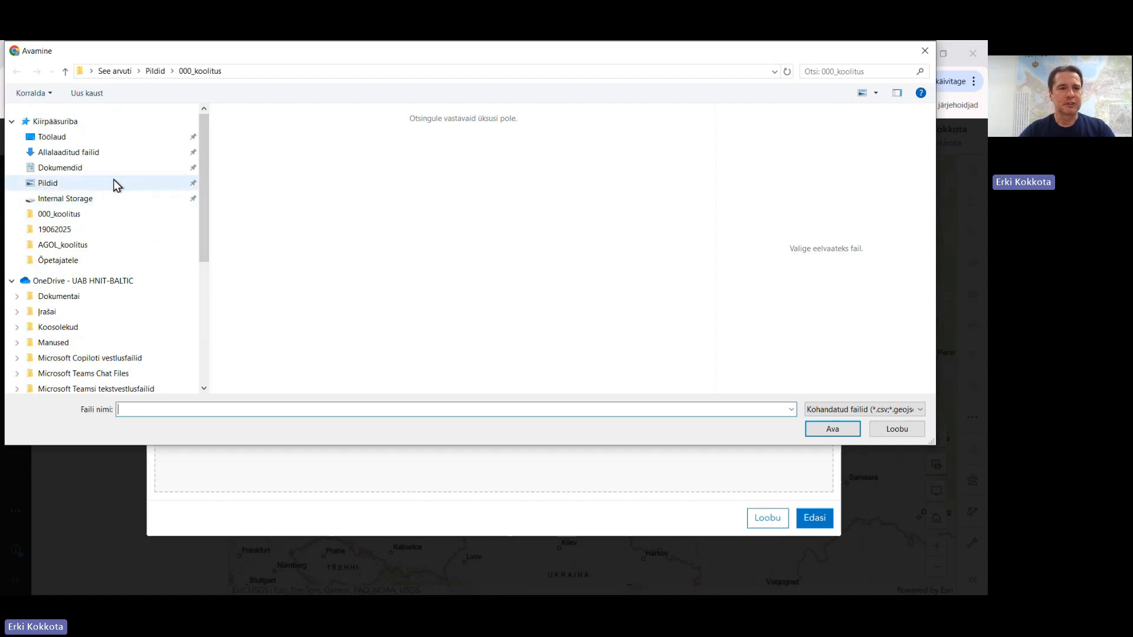
click(76, 265)
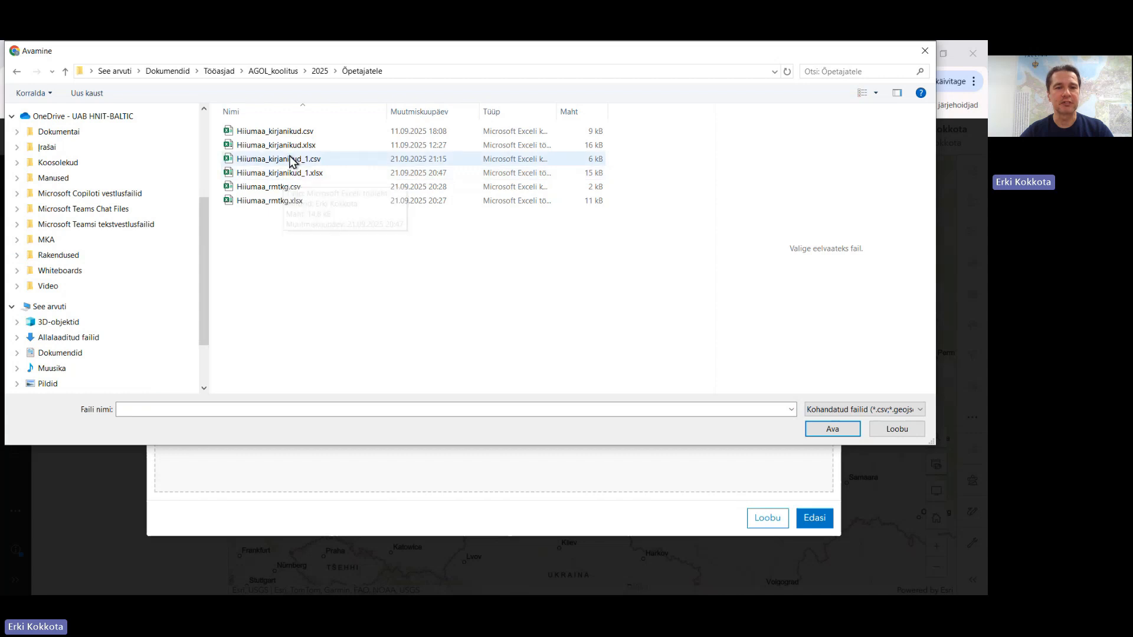
click(288, 160)
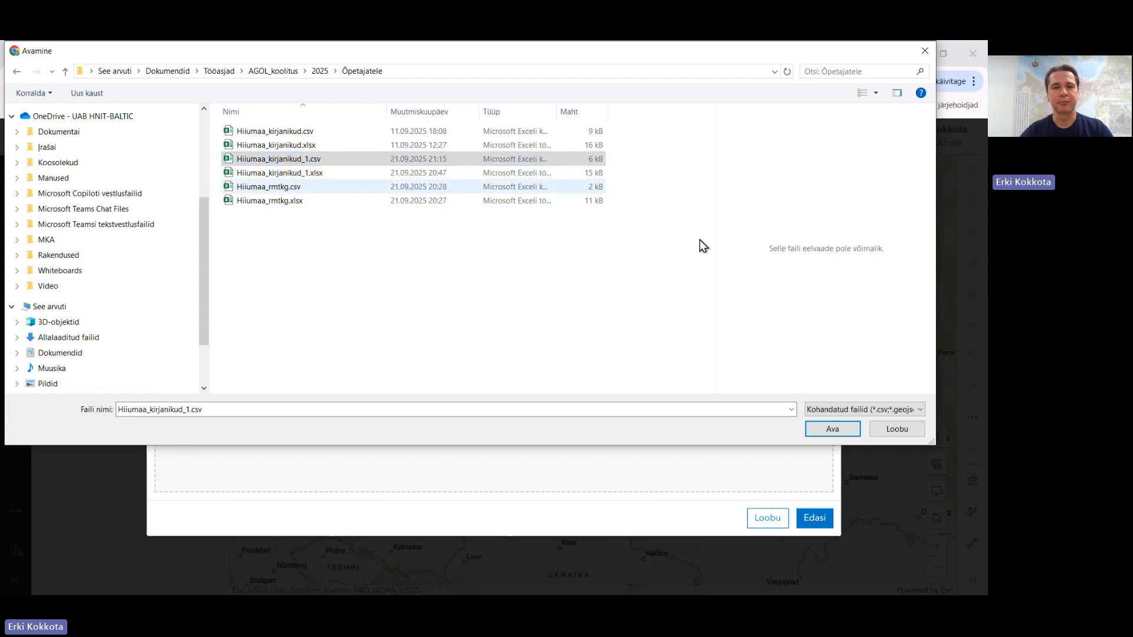
click(832, 429)
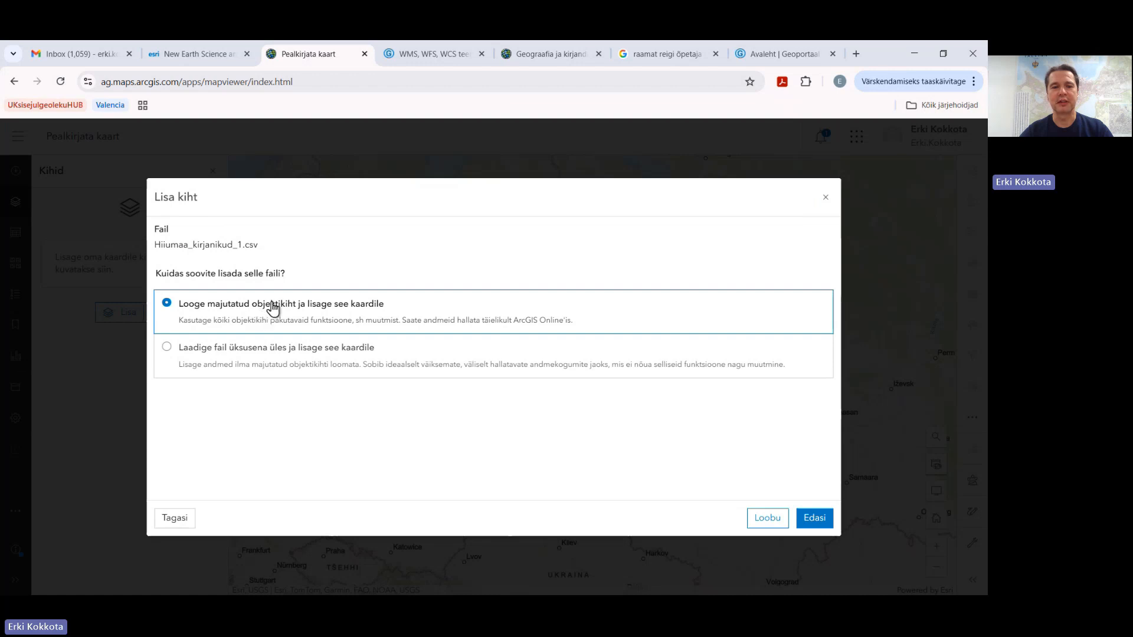
Choose to create a hosted feature layer from the CSV file and keep all of its fields included.
click(816, 519)
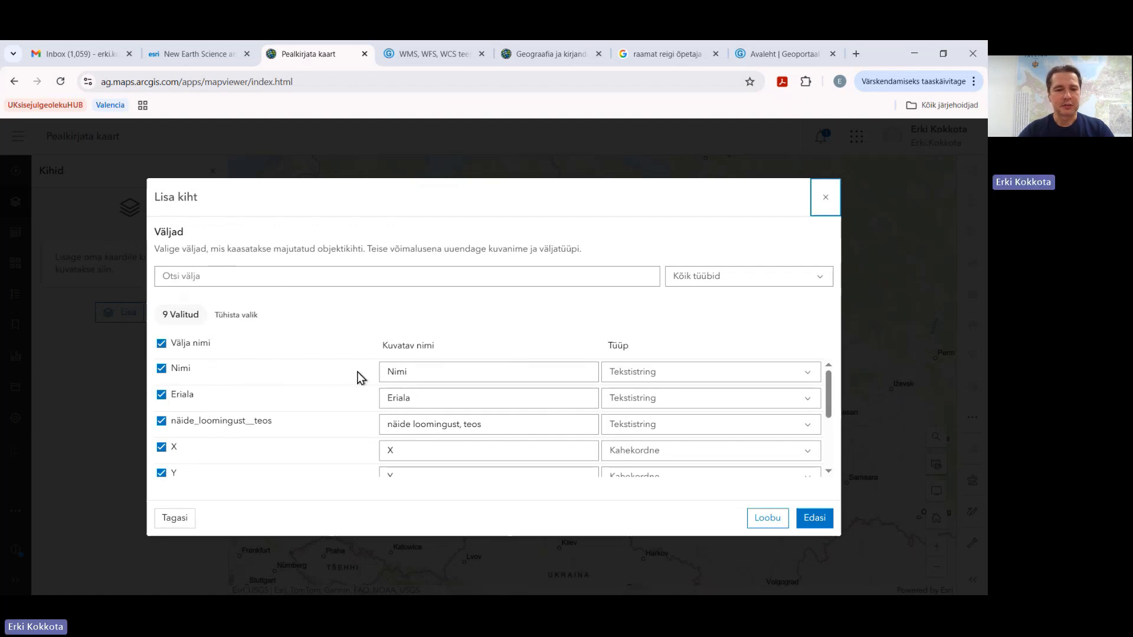
scroll(311, 389, down, 2)
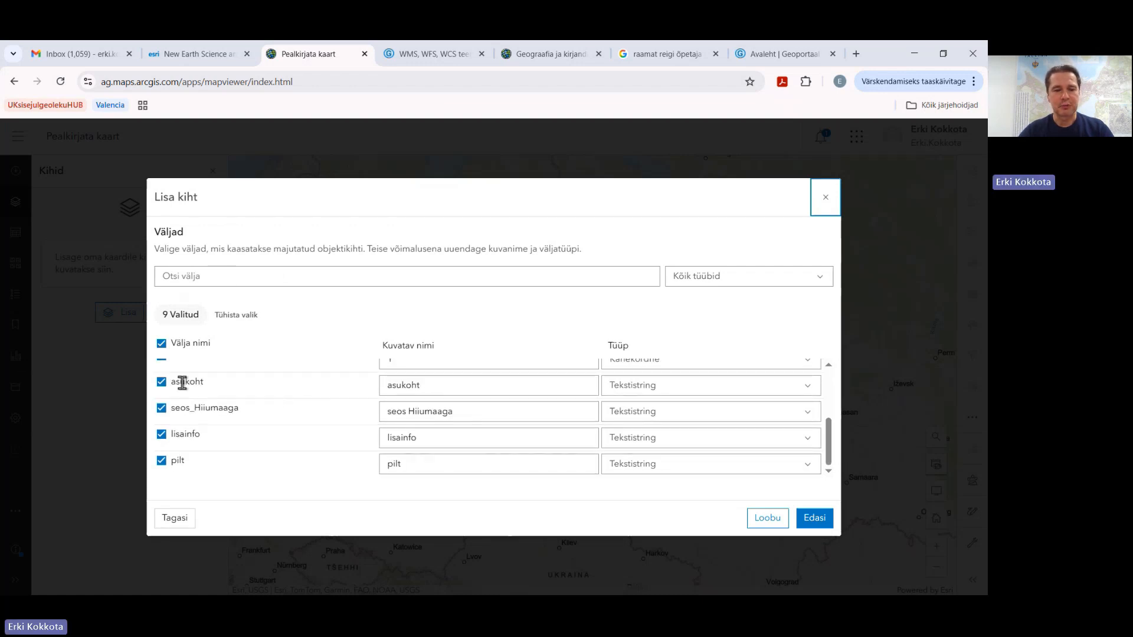
scroll(183, 383, up, 3)
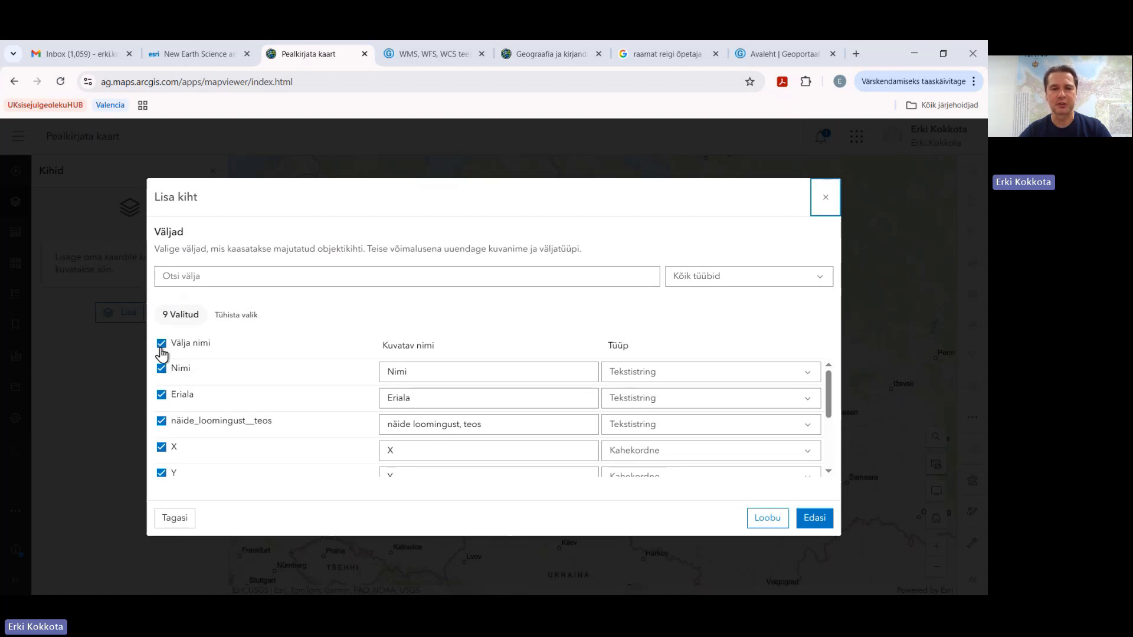
scroll(423, 374, down, 3)
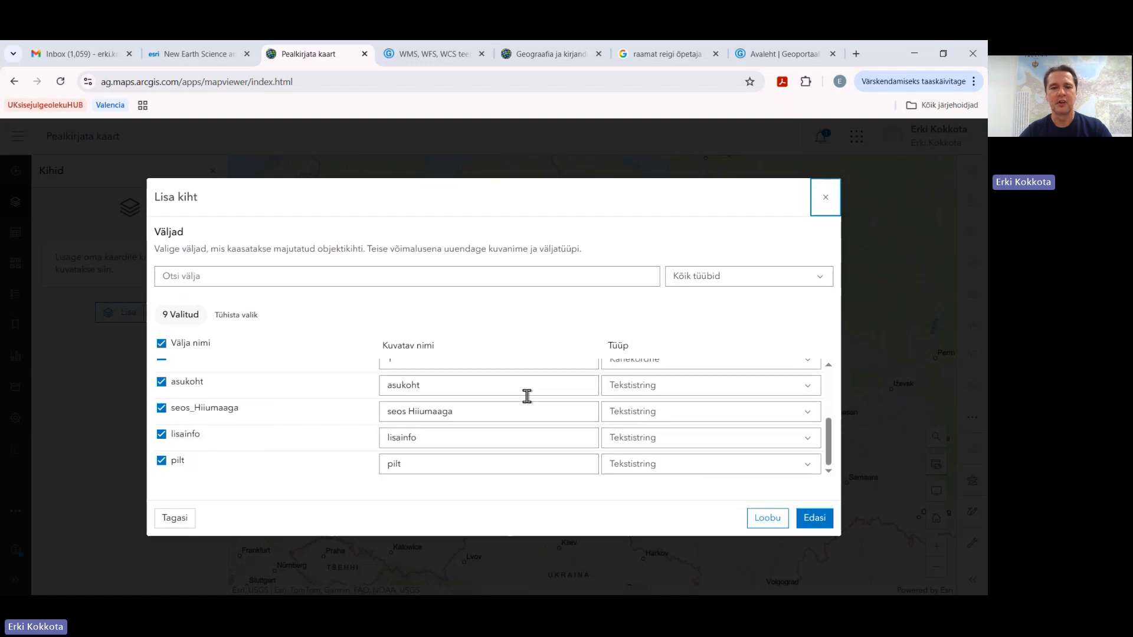
click(818, 522)
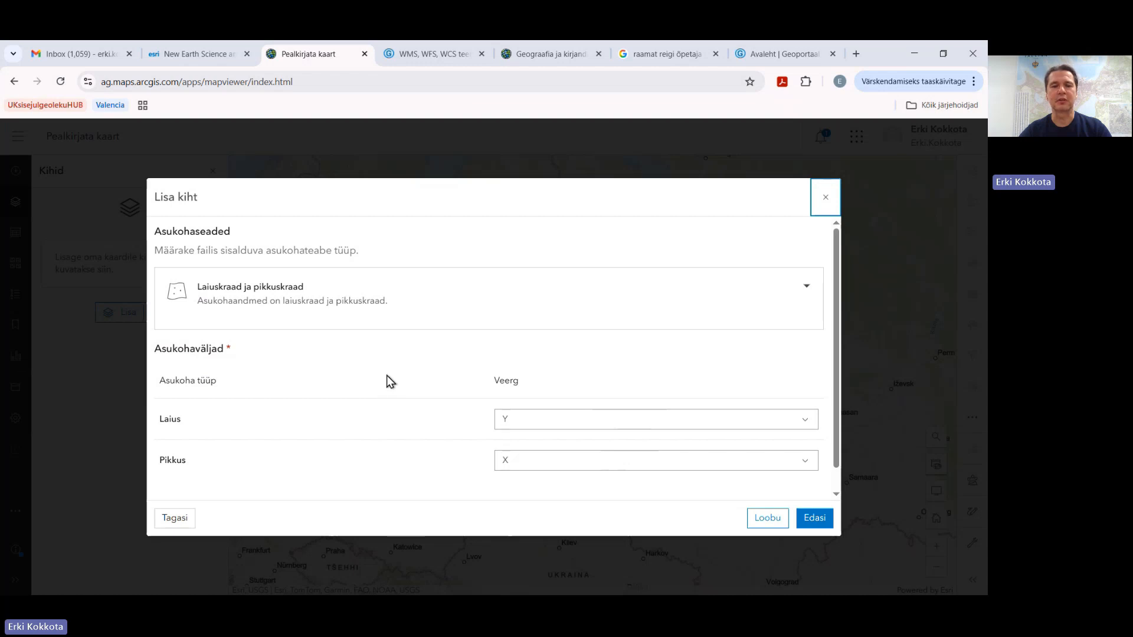
Set the location type to latitude and longitude (Laiuskraad ja pikkuskraad), with Y as the latitude field and X as the longitude field.
click(314, 310)
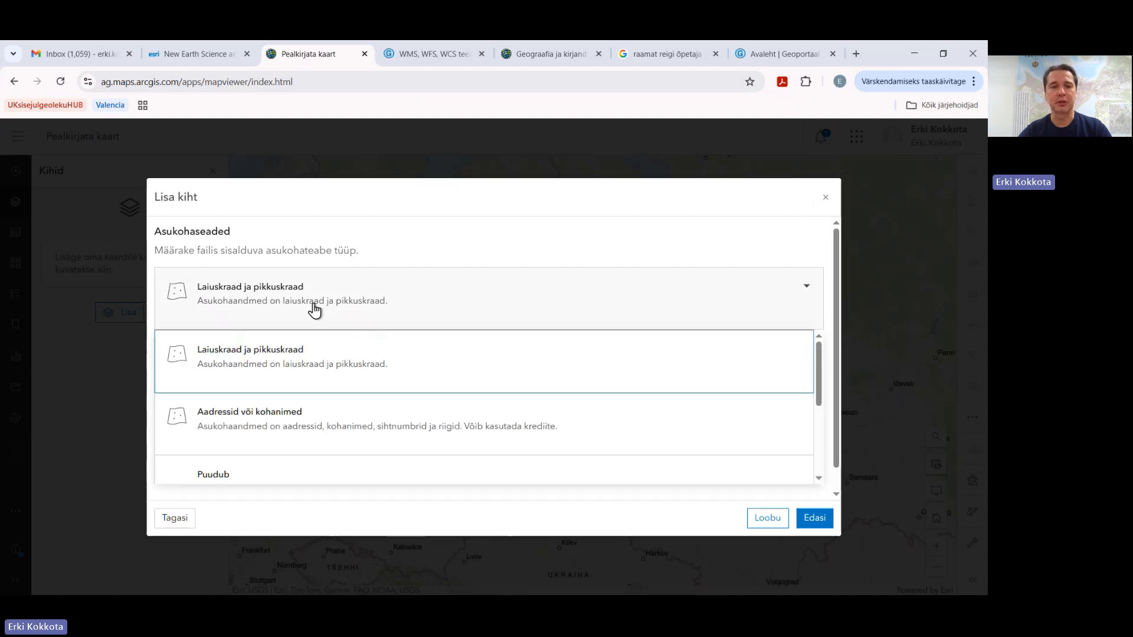
click(278, 363)
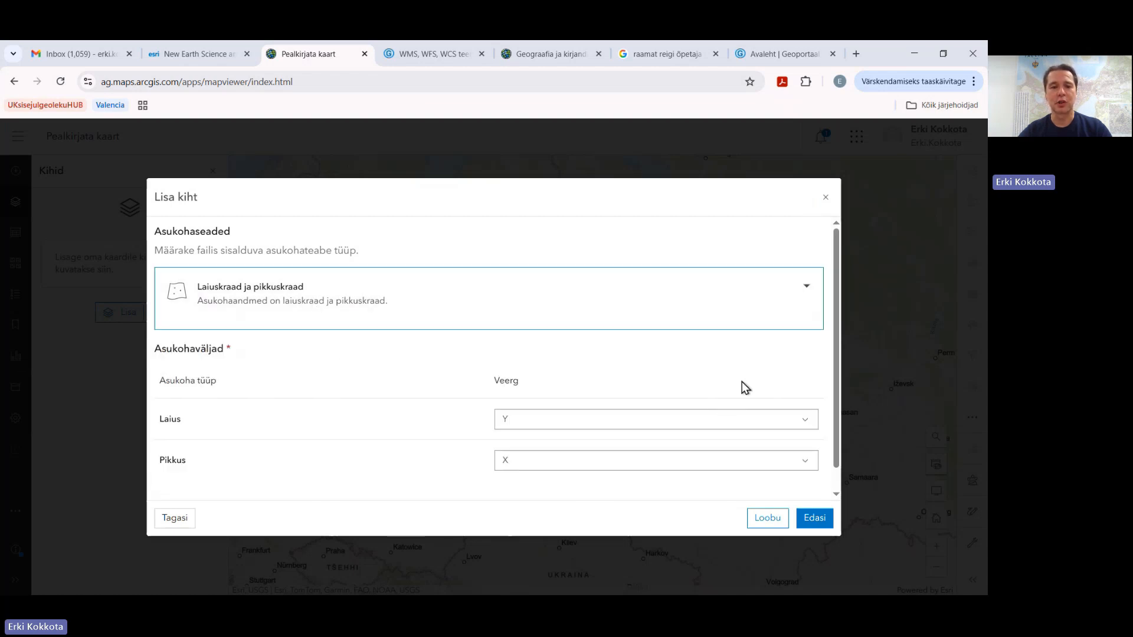
click(568, 421)
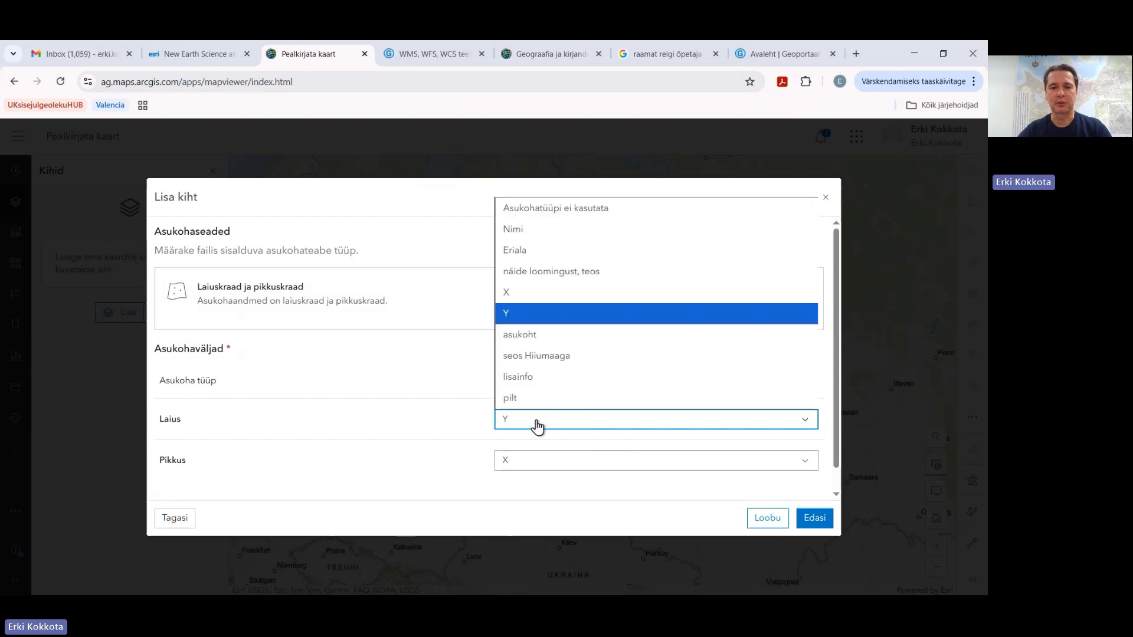
click(522, 314)
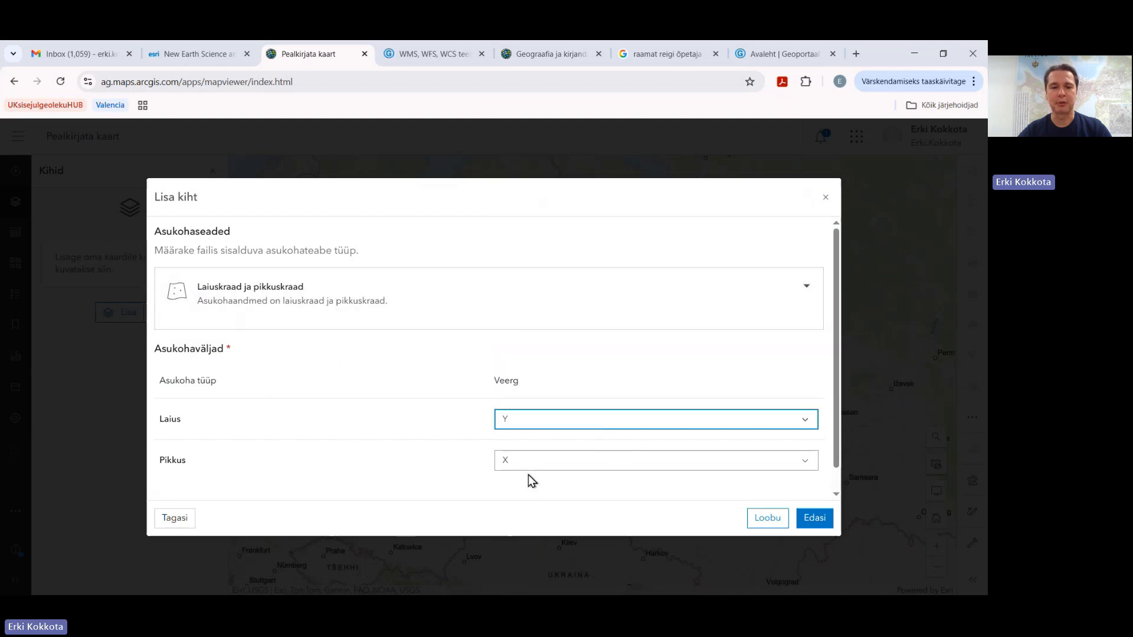
click(533, 462)
click(554, 338)
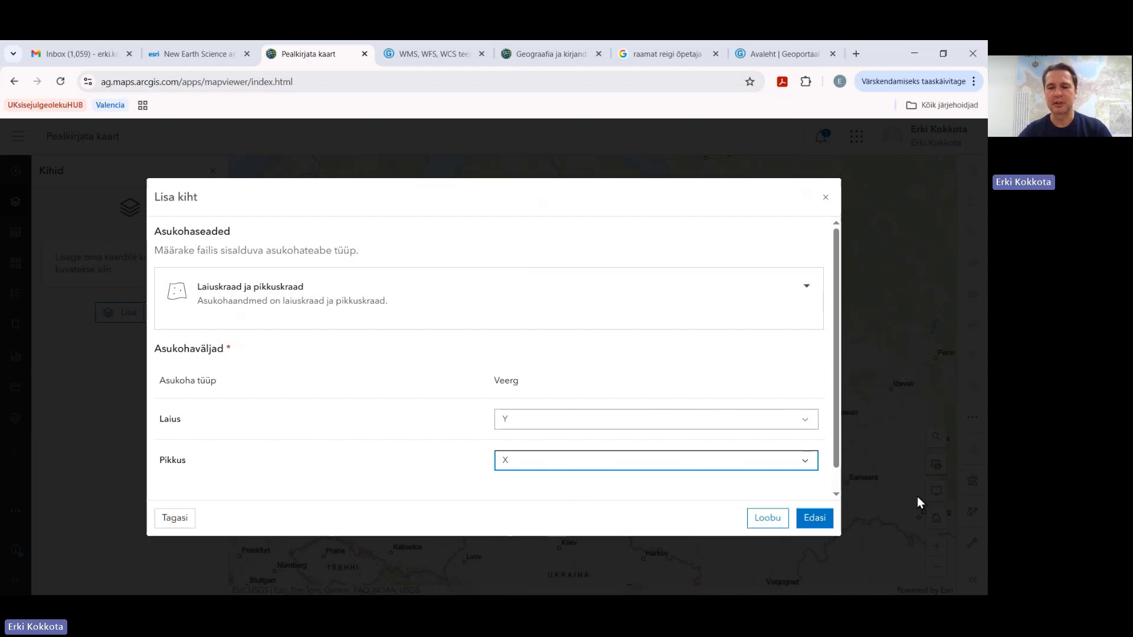
click(818, 520)
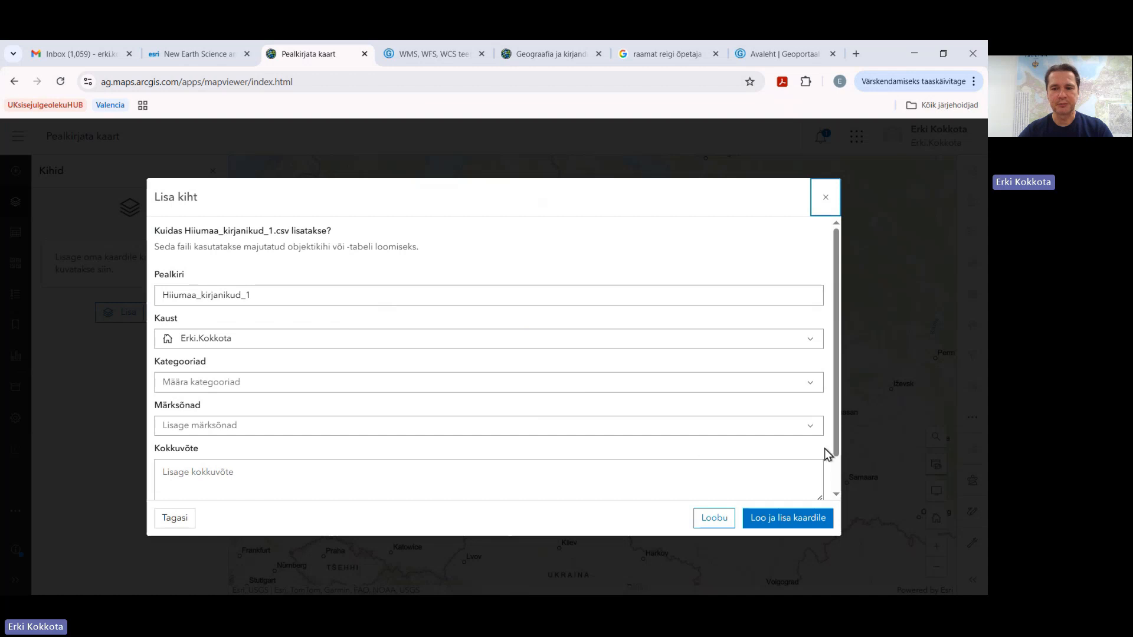
Title the new layer Hiiumaa_kirjanikud_2, then create it and add it to the map.
drag(839, 446, 834, 509)
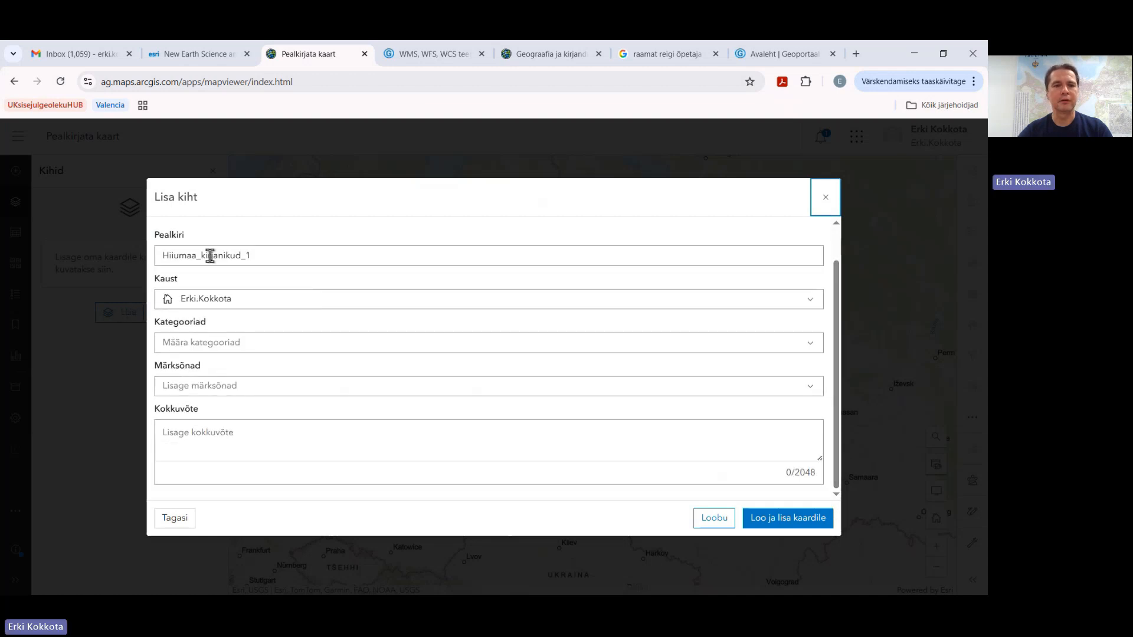
click(263, 255)
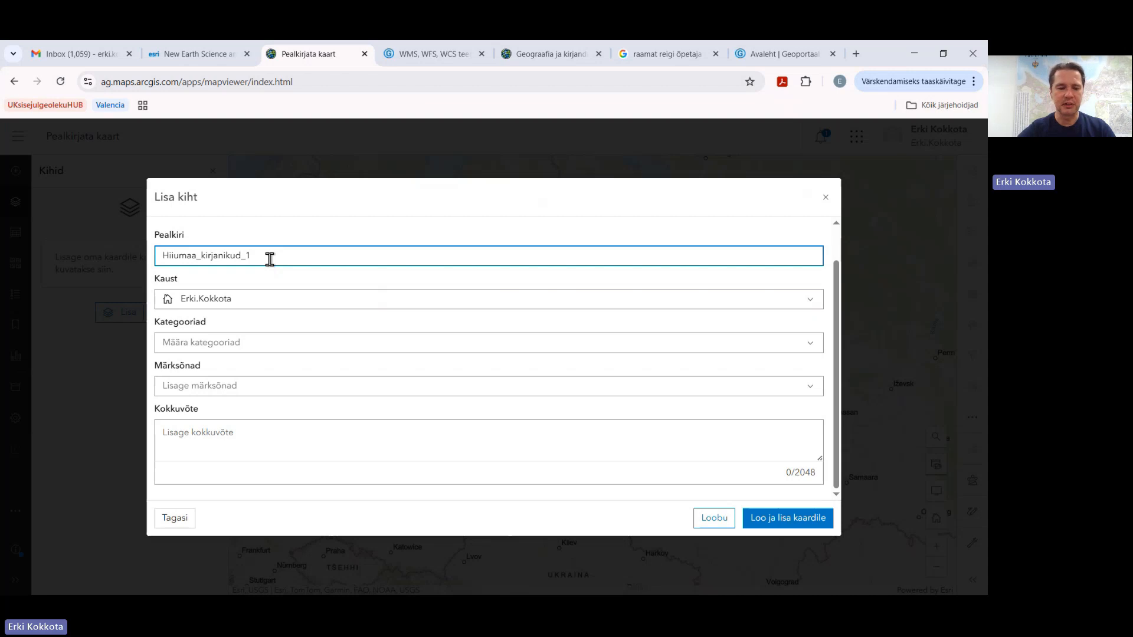
click(764, 517)
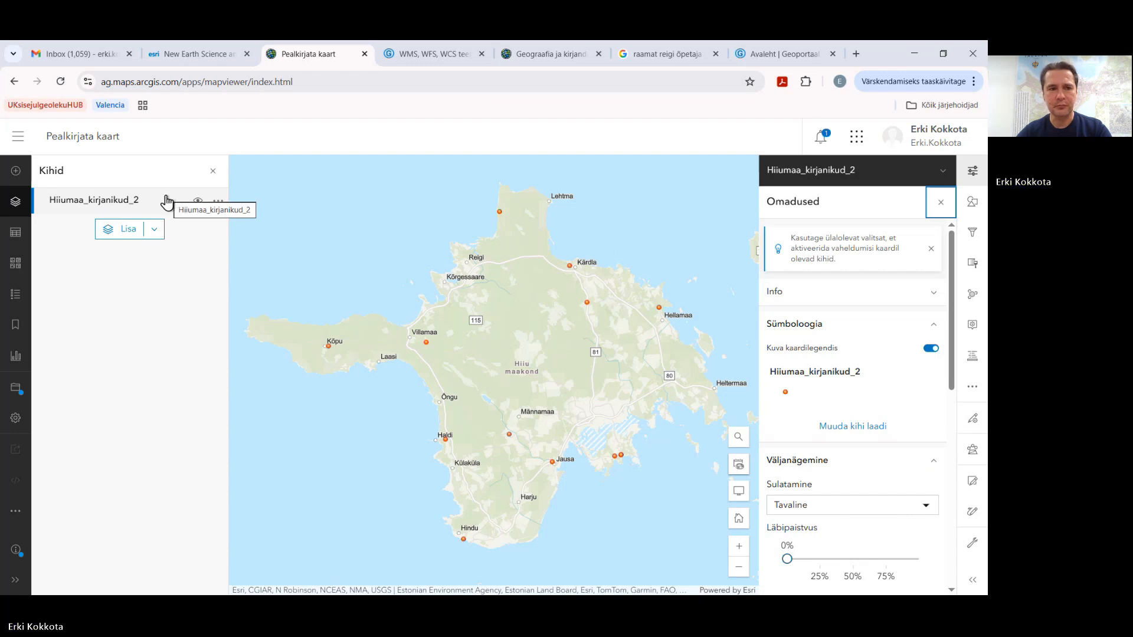
click(216, 202)
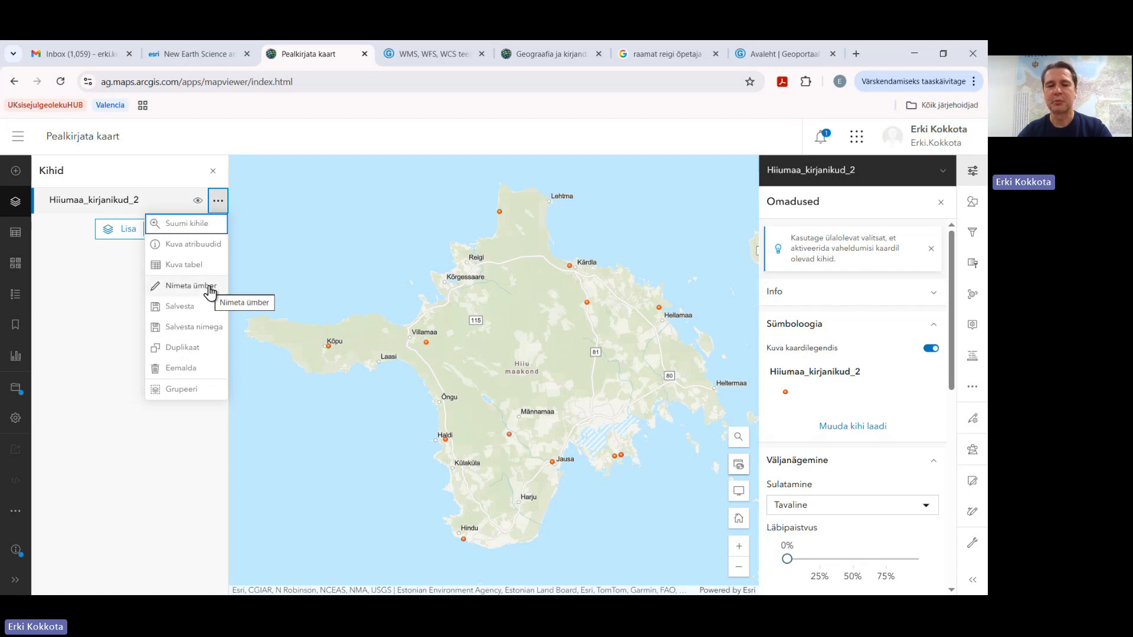
click(105, 332)
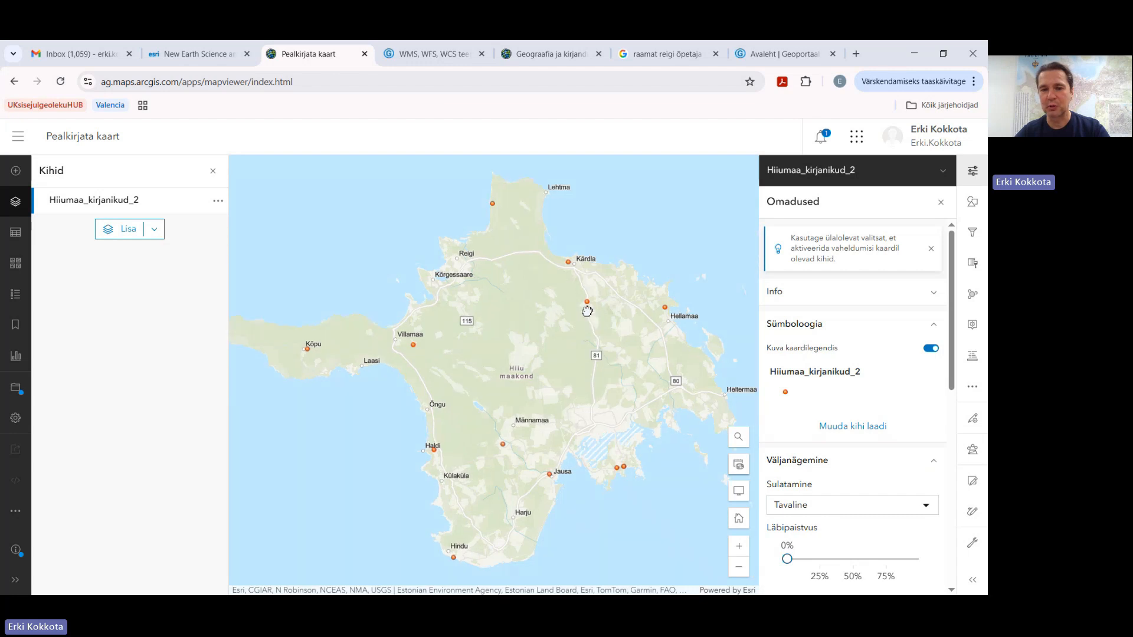
scroll(588, 312, up, 1)
scroll(588, 312, down, 1)
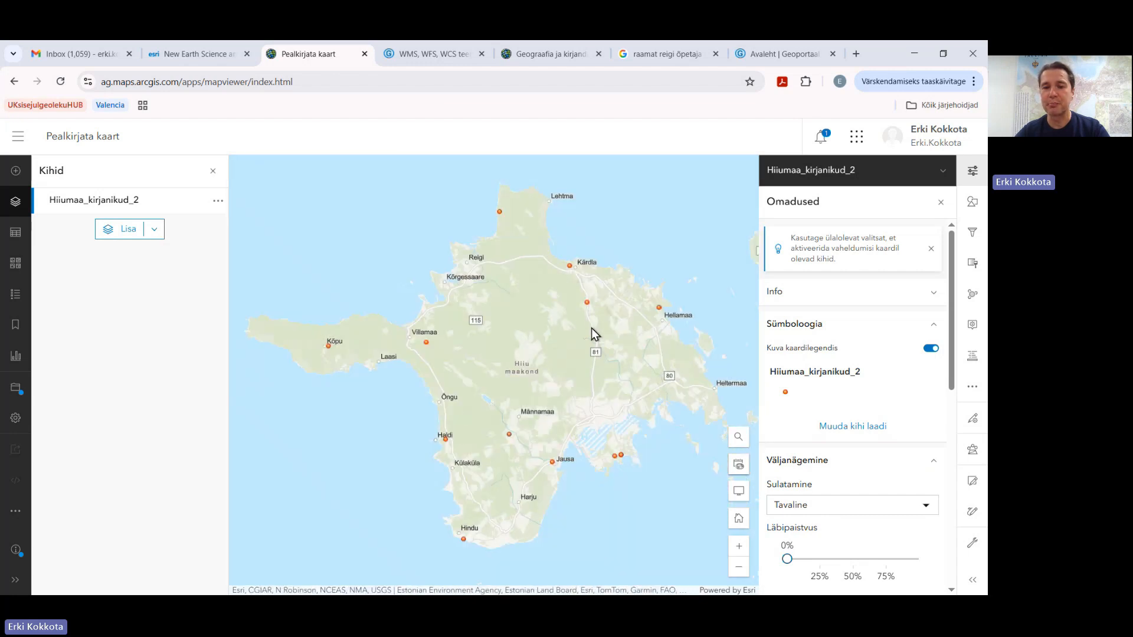
drag(592, 330, 581, 324)
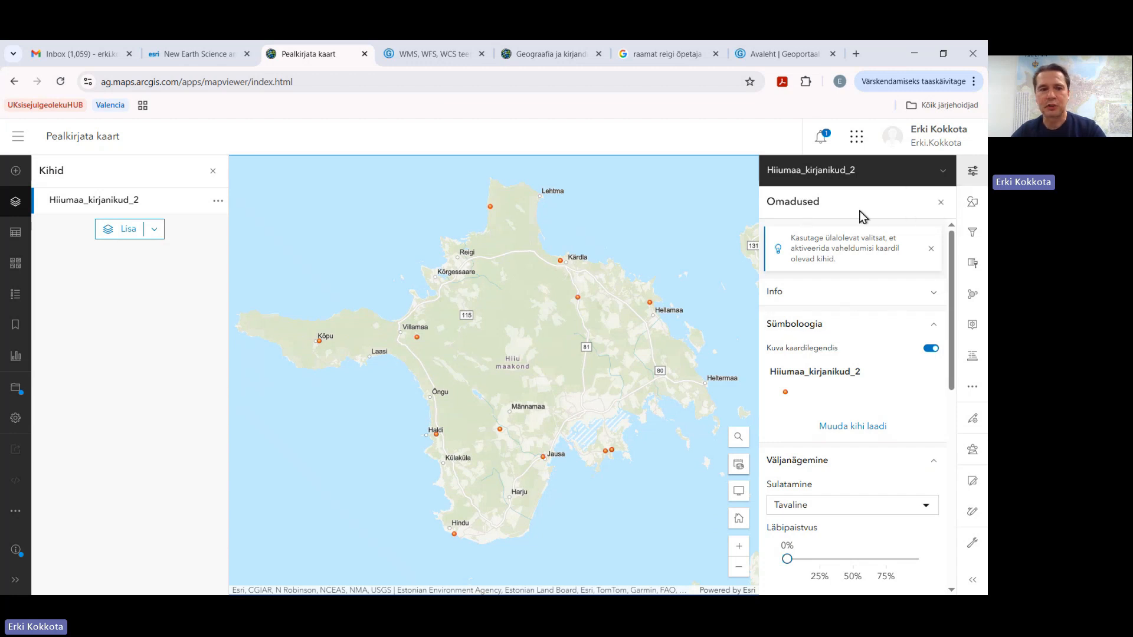
Show the properties of the Hiiumaa_kirjanikud_2 layer and open the options of its single-symbol location style (Asukoht, üks sümbol).
click(218, 200)
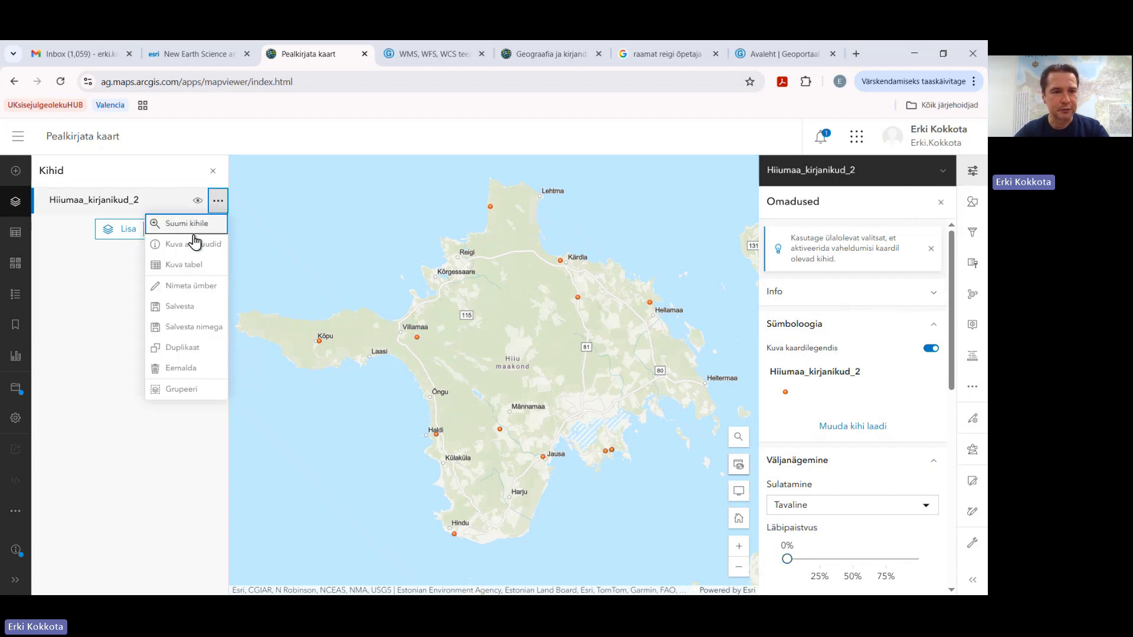
click(190, 251)
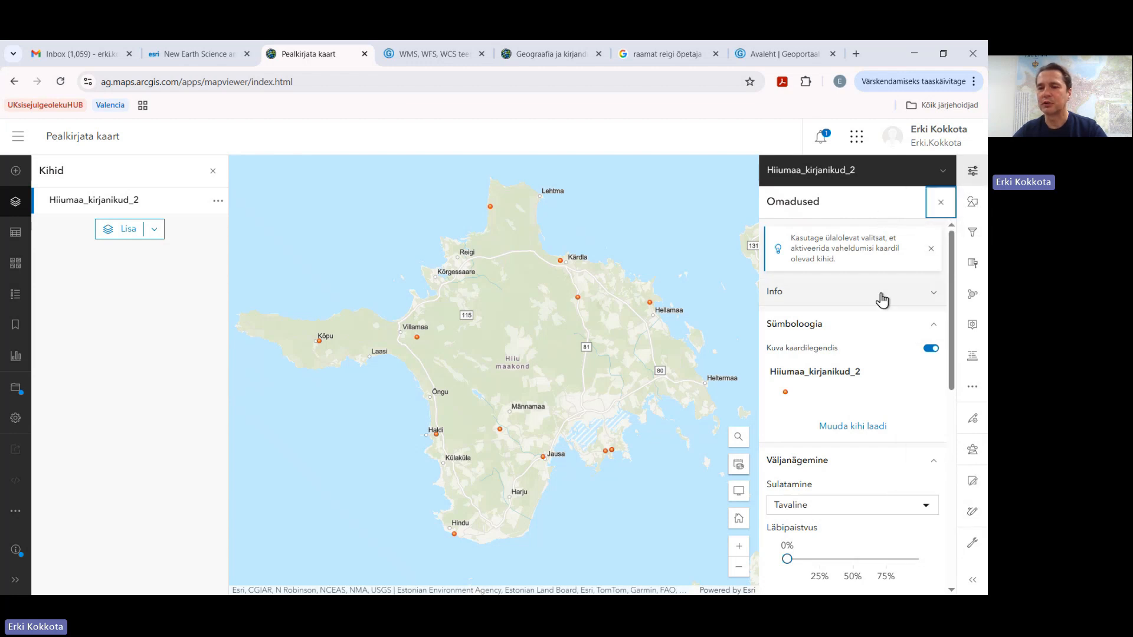
click(845, 429)
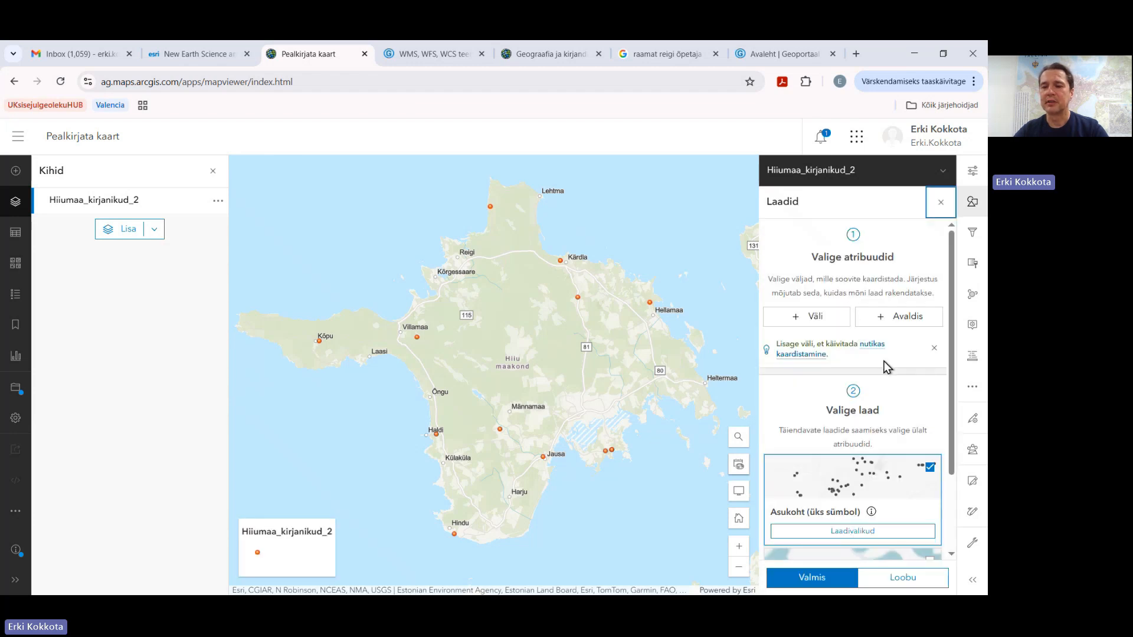
scroll(884, 372, down, 2)
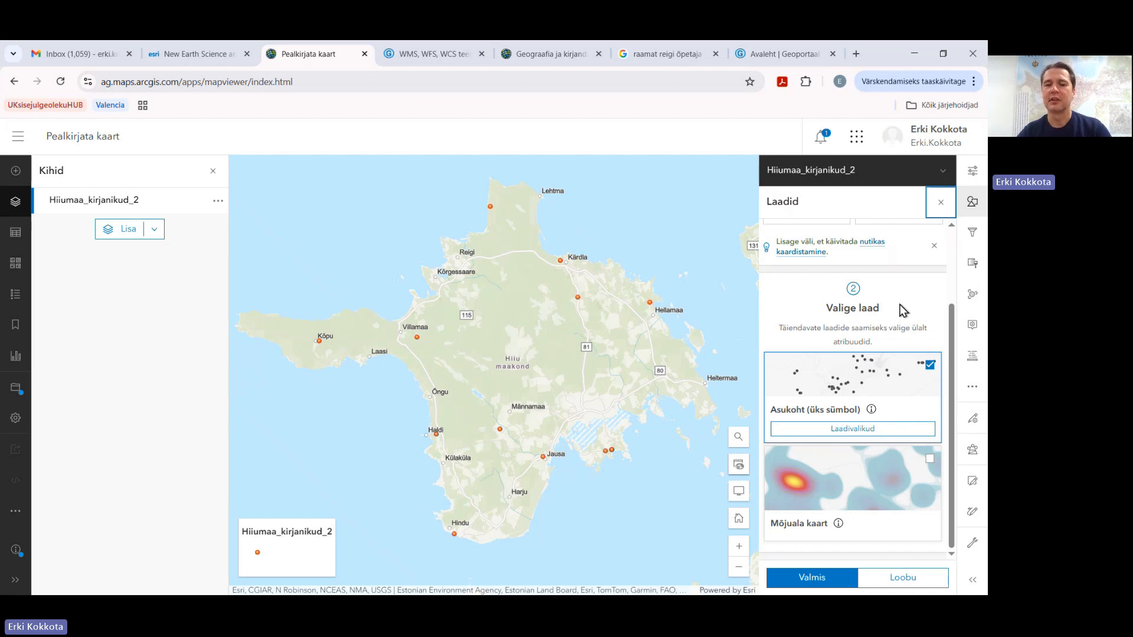
click(851, 430)
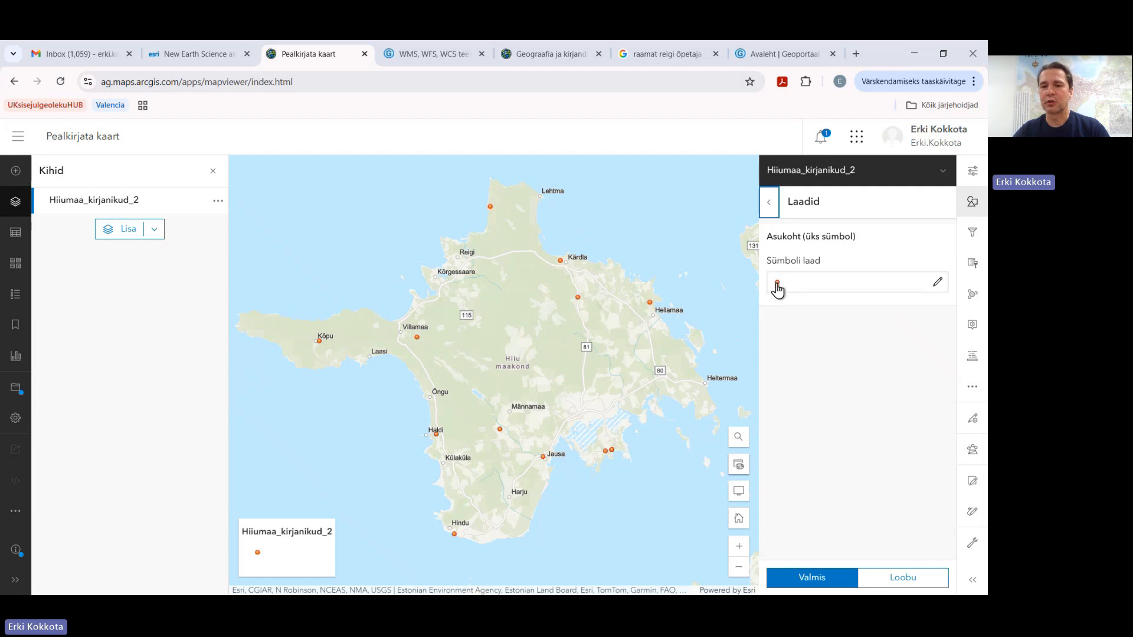
Change the layer's point symbol to the black map pin with a round hole from the Points of Interest category.
click(938, 284)
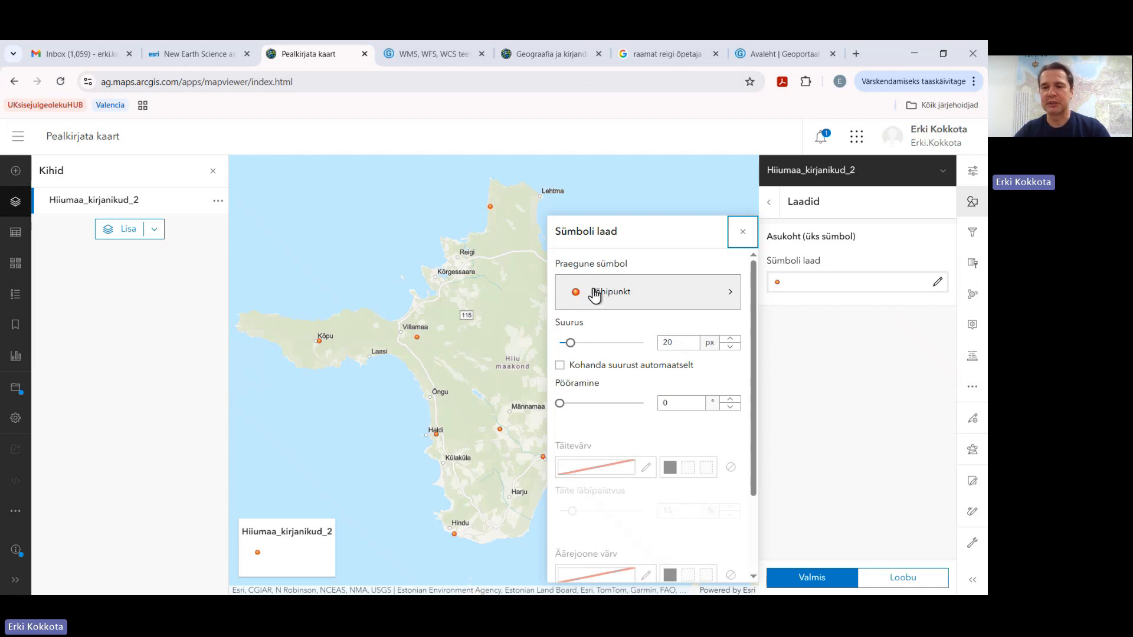
click(729, 296)
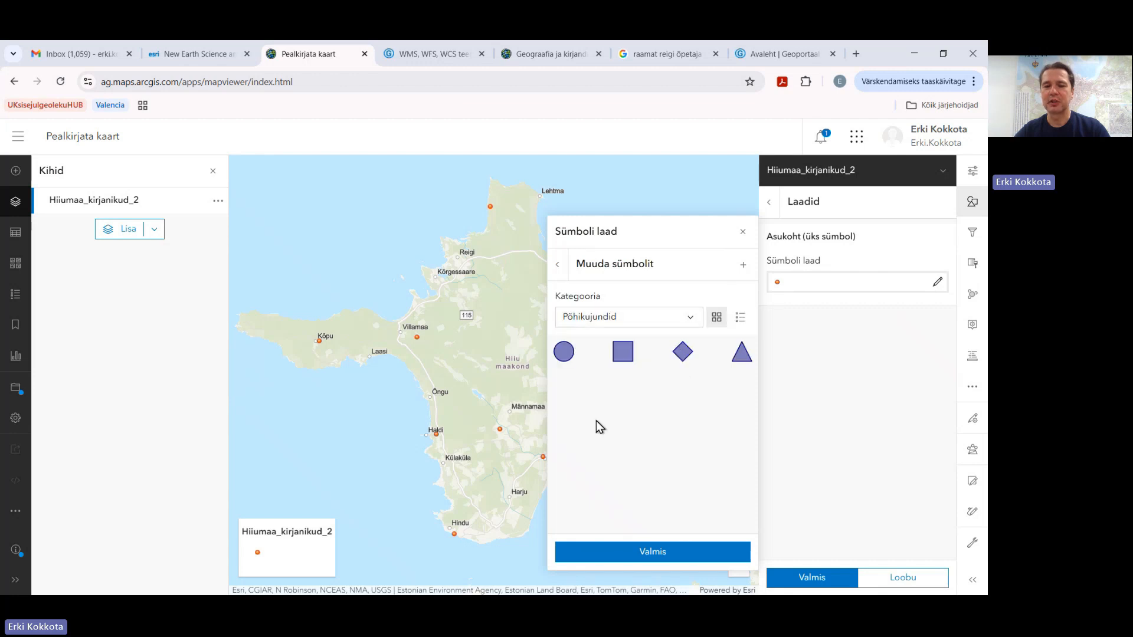
click(690, 322)
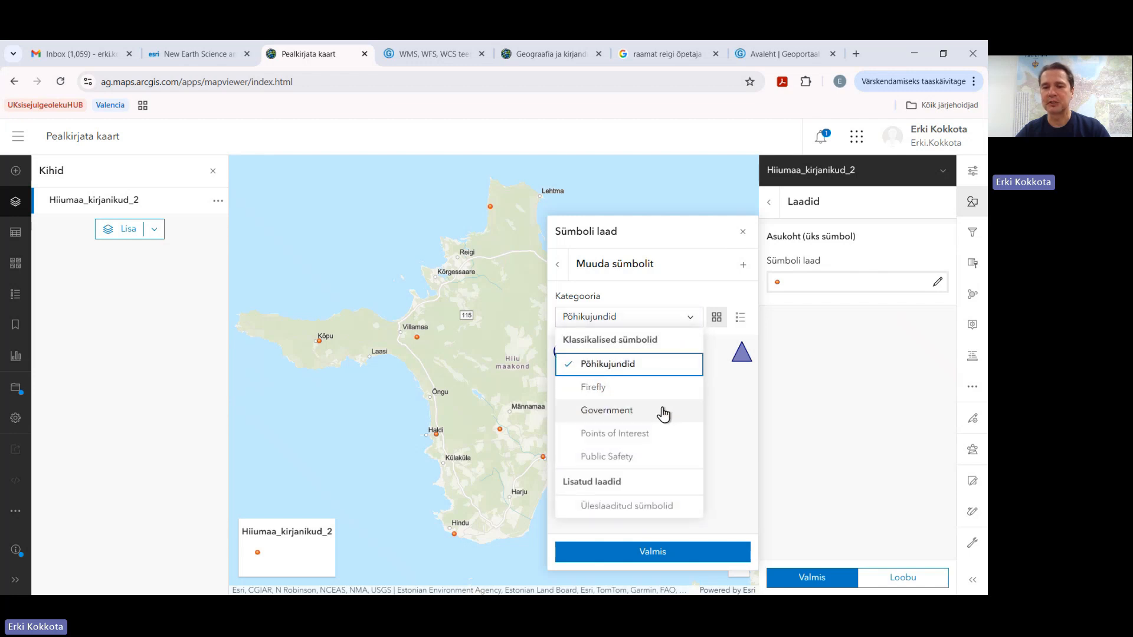
click(642, 440)
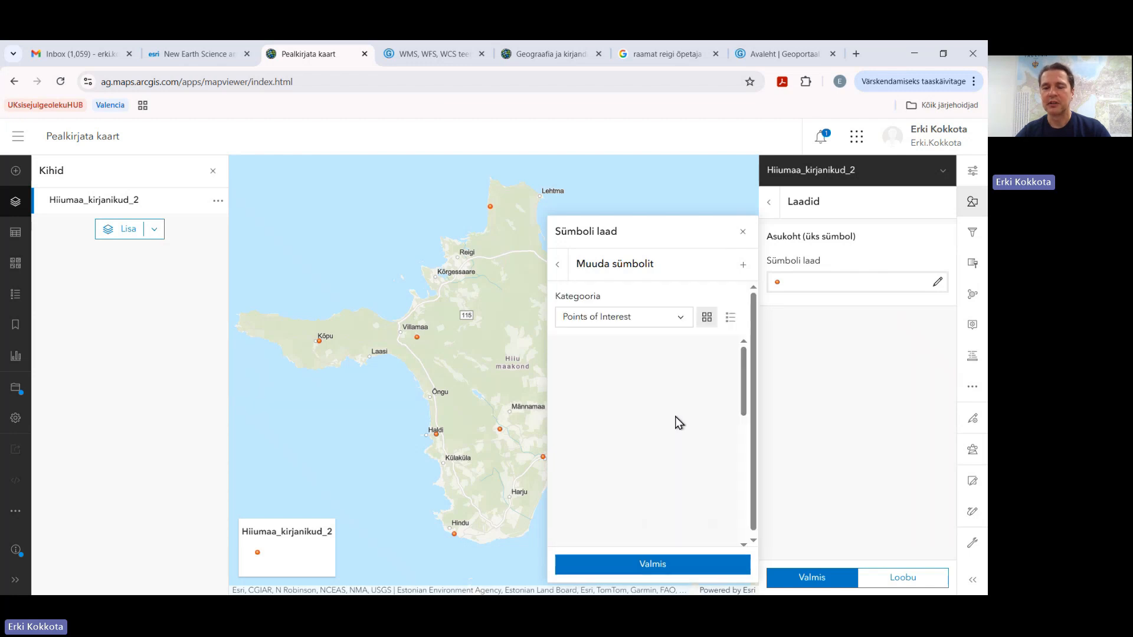
scroll(670, 420, down, 10)
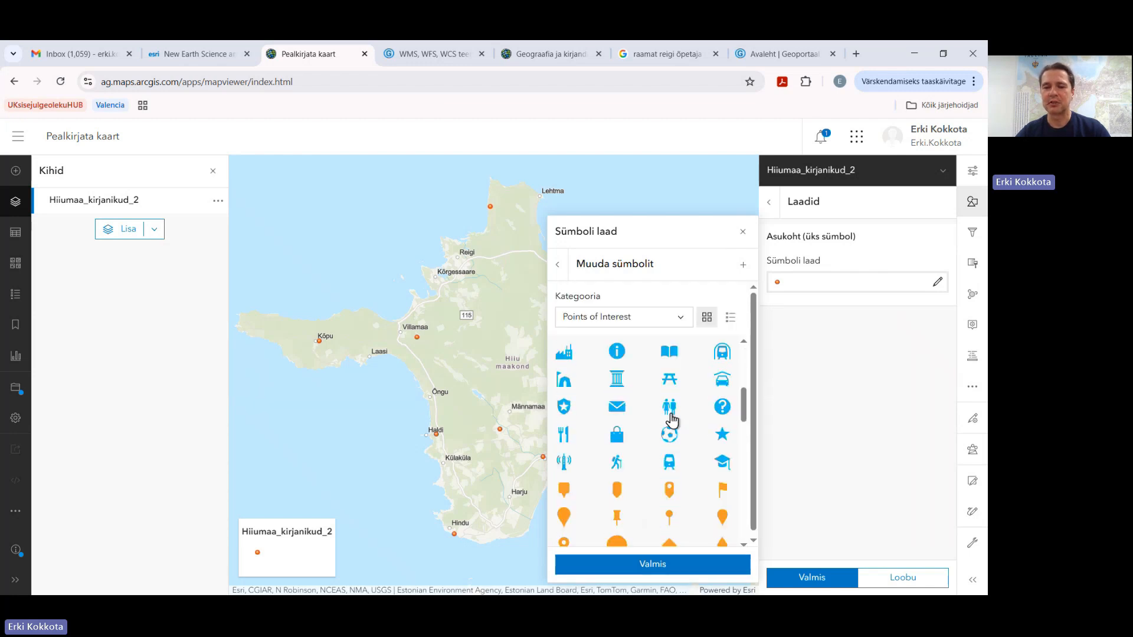
scroll(649, 419, down, 1)
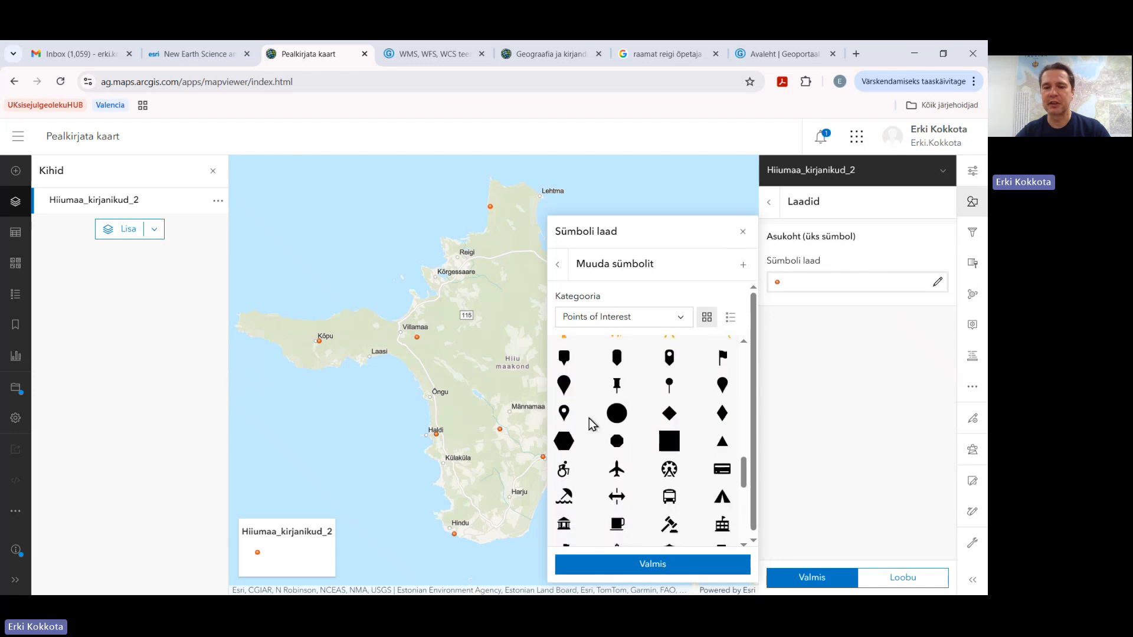
click(562, 413)
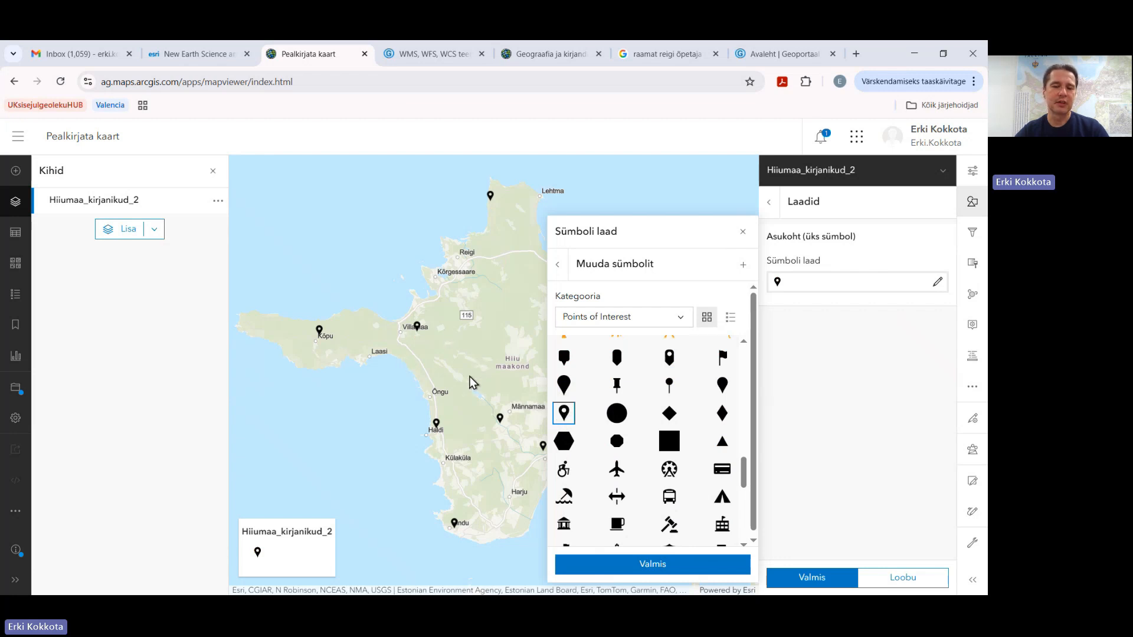
scroll(460, 354, up, 2)
scroll(413, 324, down, 2)
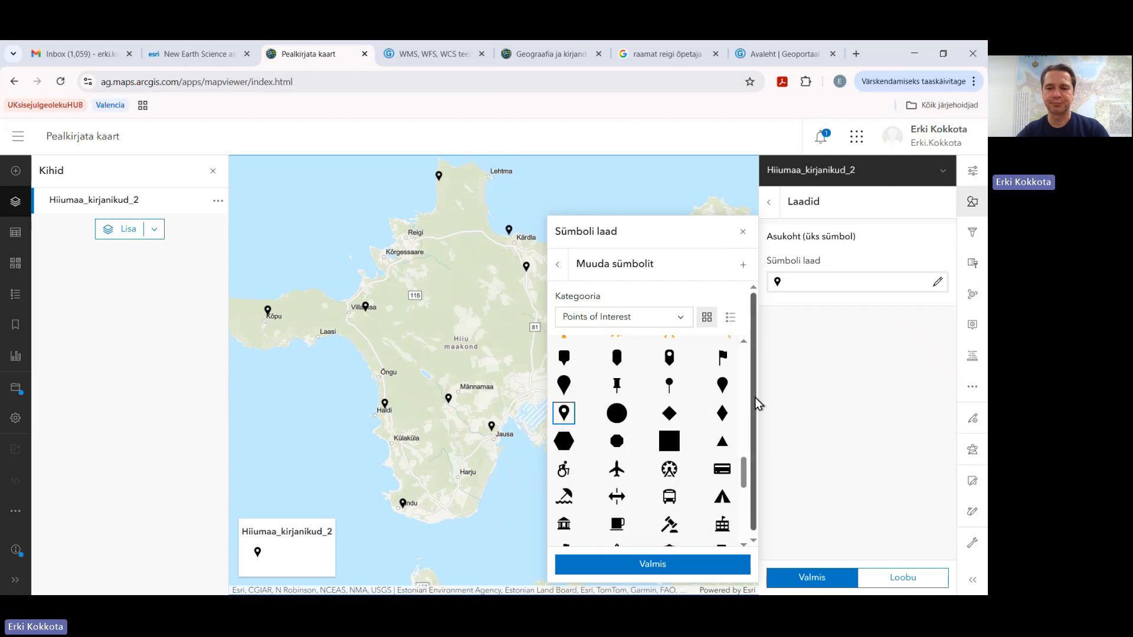
scroll(748, 448, down, 1)
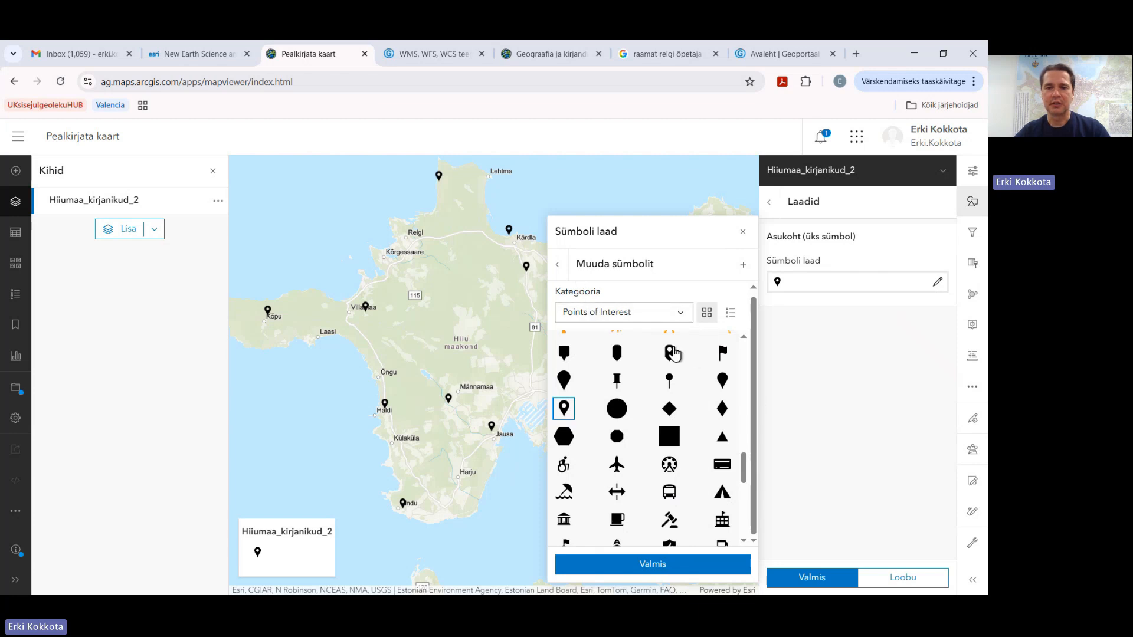
click(656, 565)
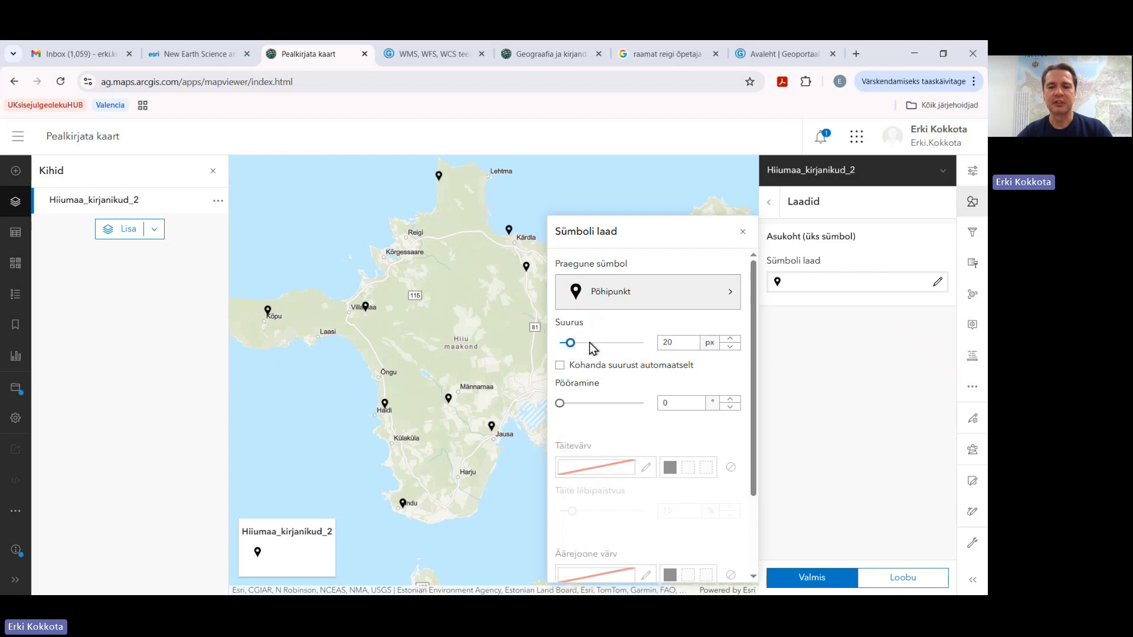
Set the pin symbol's size to 30 px and apply the layer style.
click(732, 340)
click(732, 340)
click(732, 340)
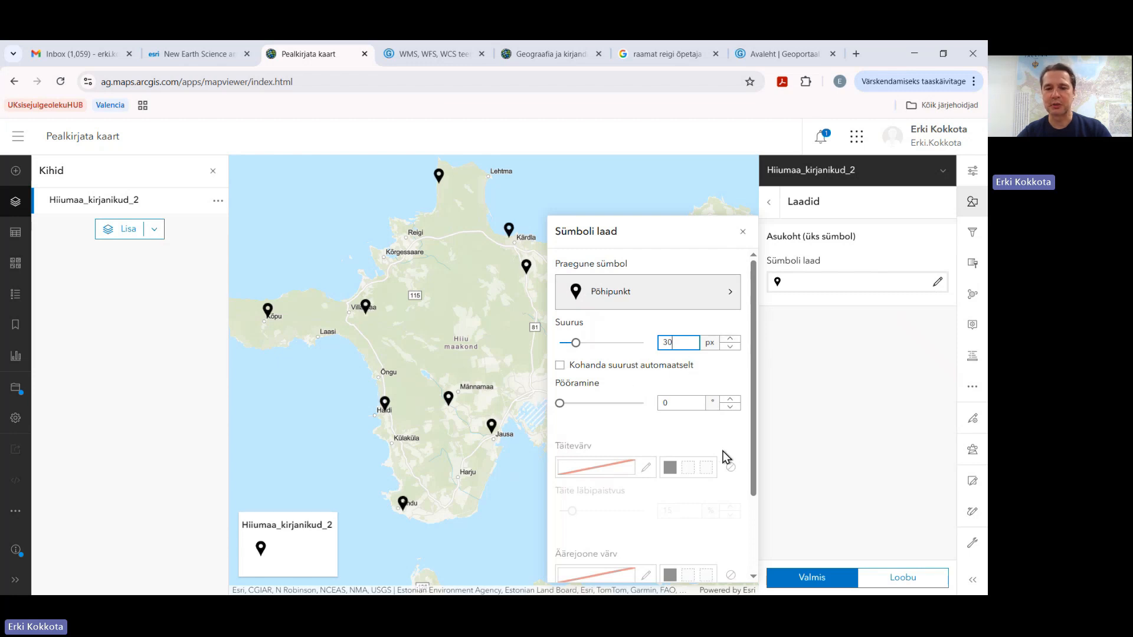
scroll(721, 461, down, 2)
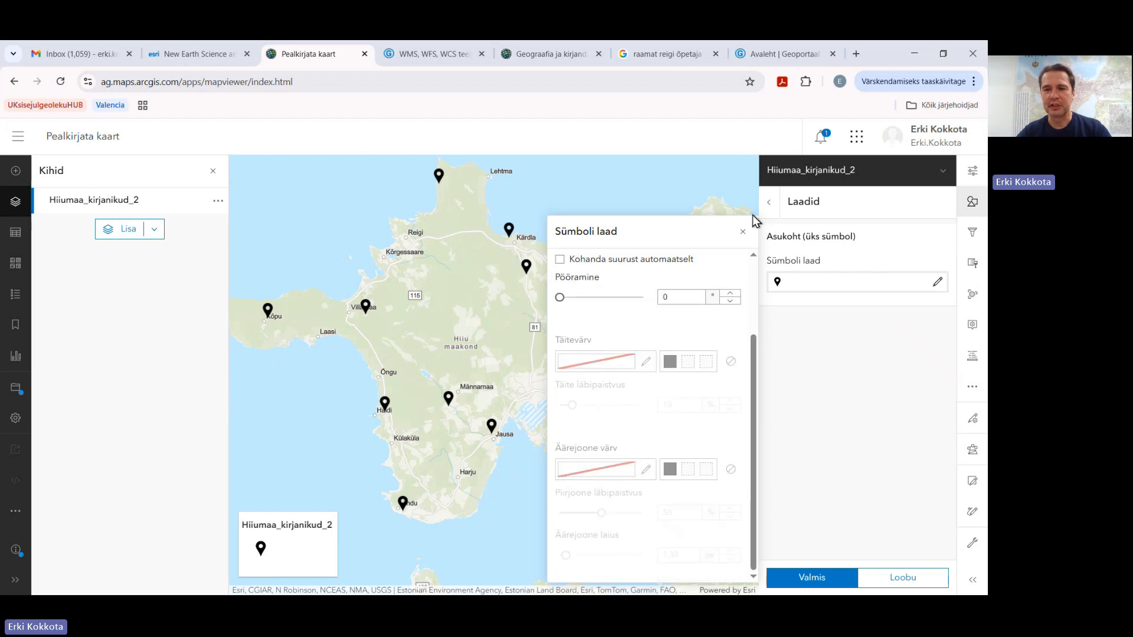
click(741, 235)
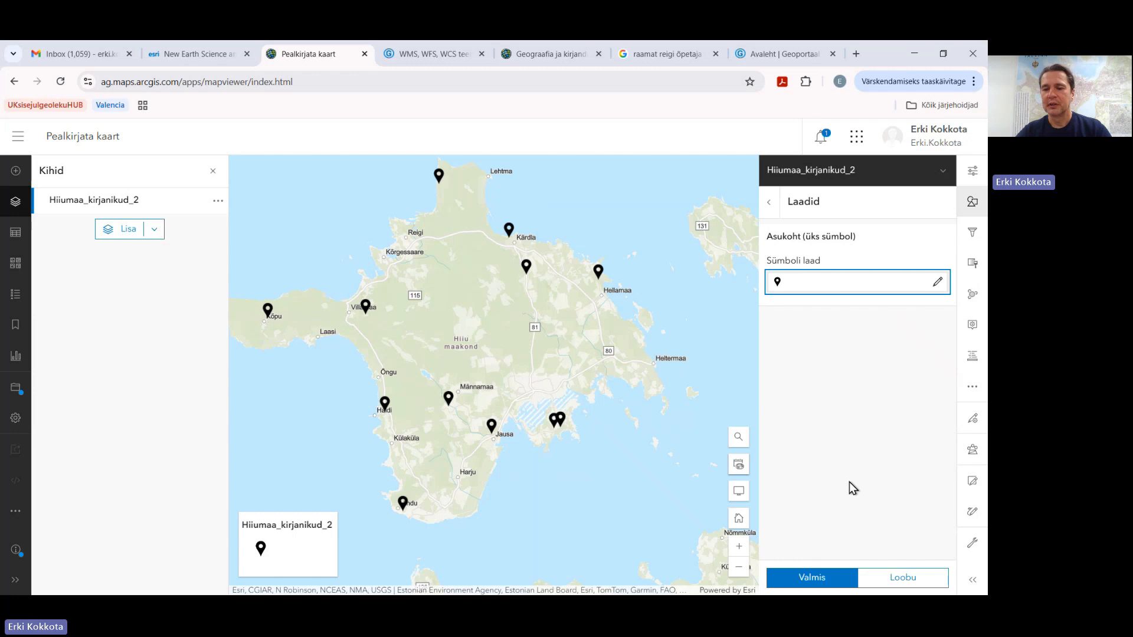
click(804, 579)
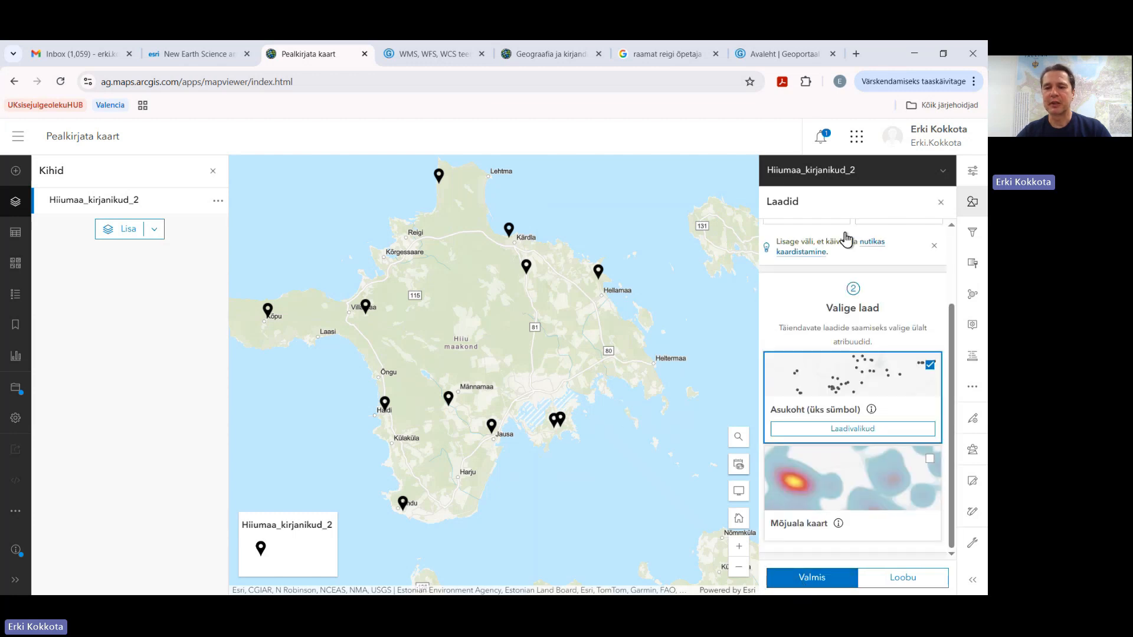
click(936, 205)
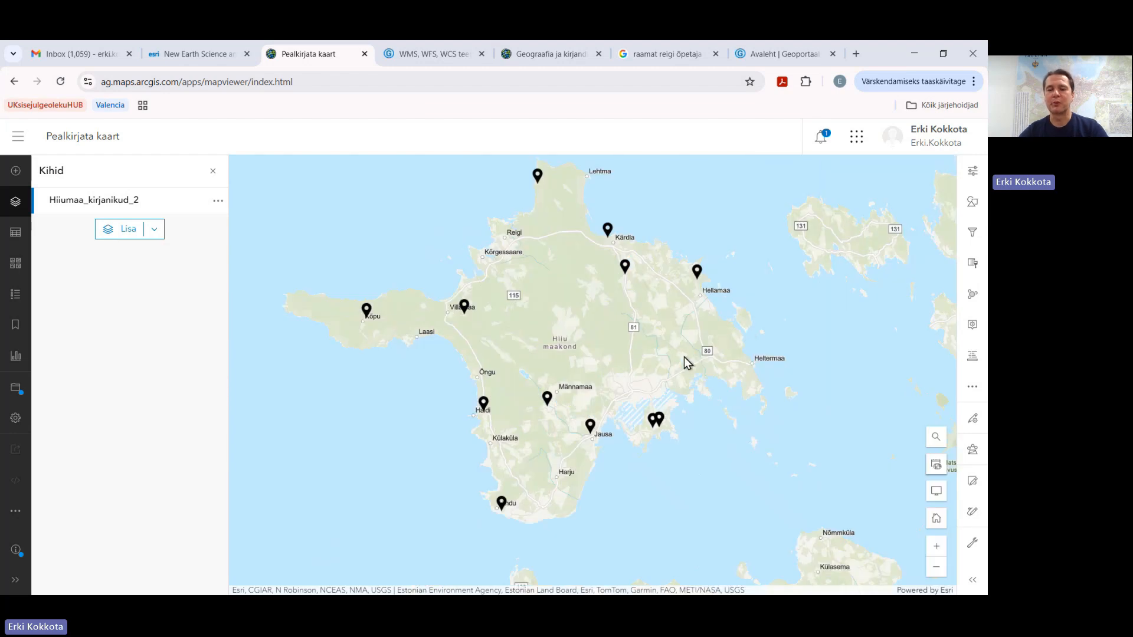
Add a label class to the Hiiumaa_kirjanikud_2 layer that labels the points with the Nimi field.
drag(685, 356, 693, 412)
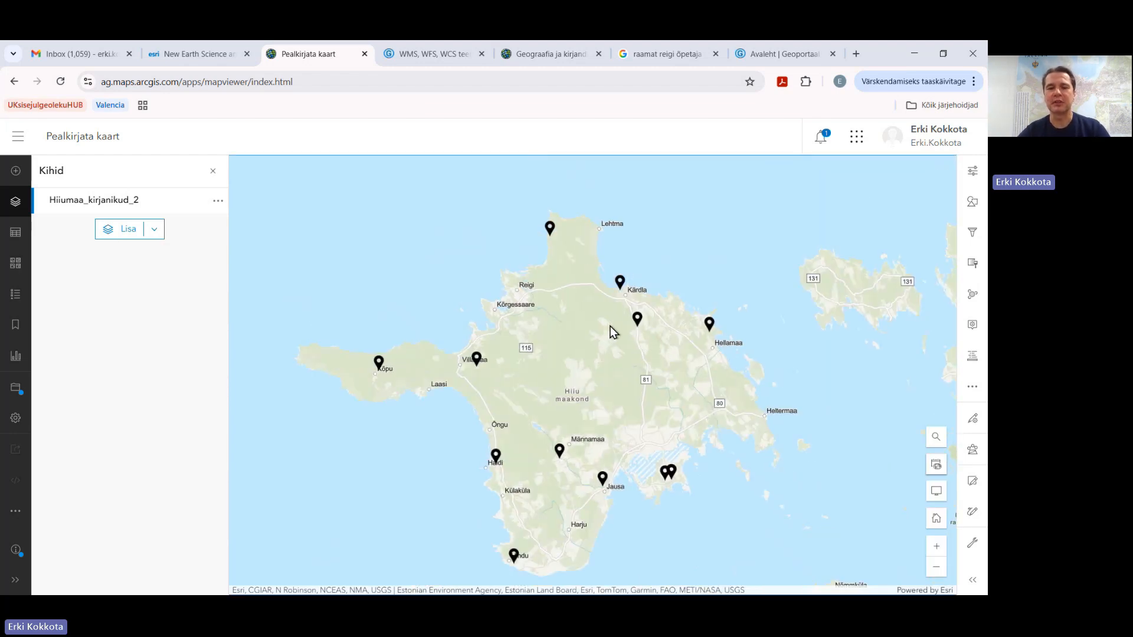
scroll(549, 228, up, 2)
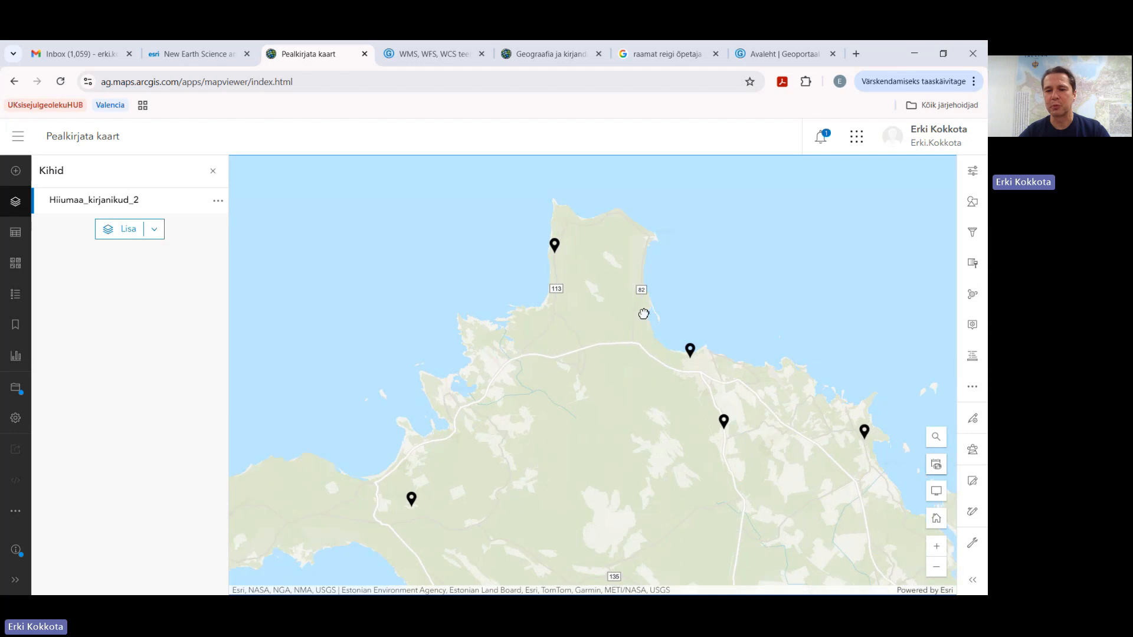
scroll(646, 311, down, 2)
drag(634, 364, 602, 340)
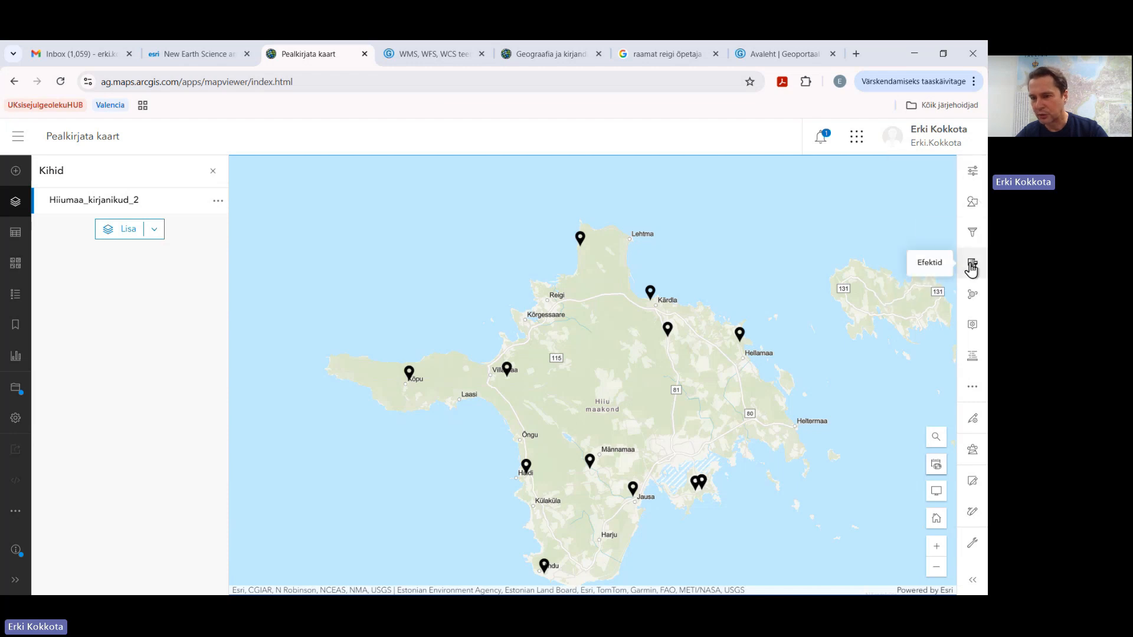
click(973, 392)
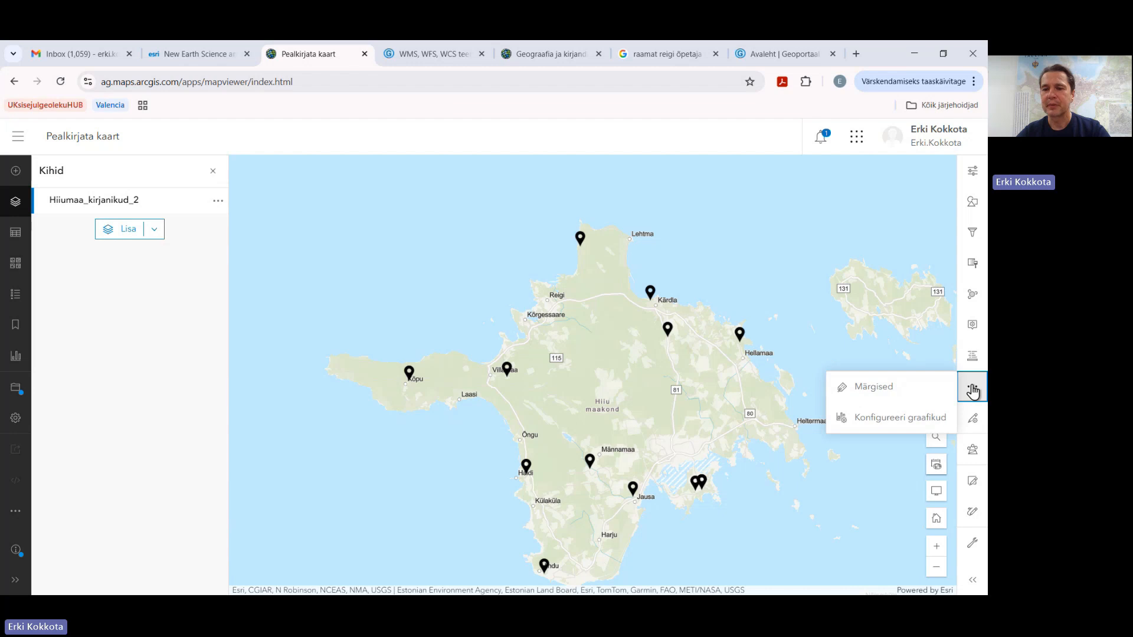
click(864, 392)
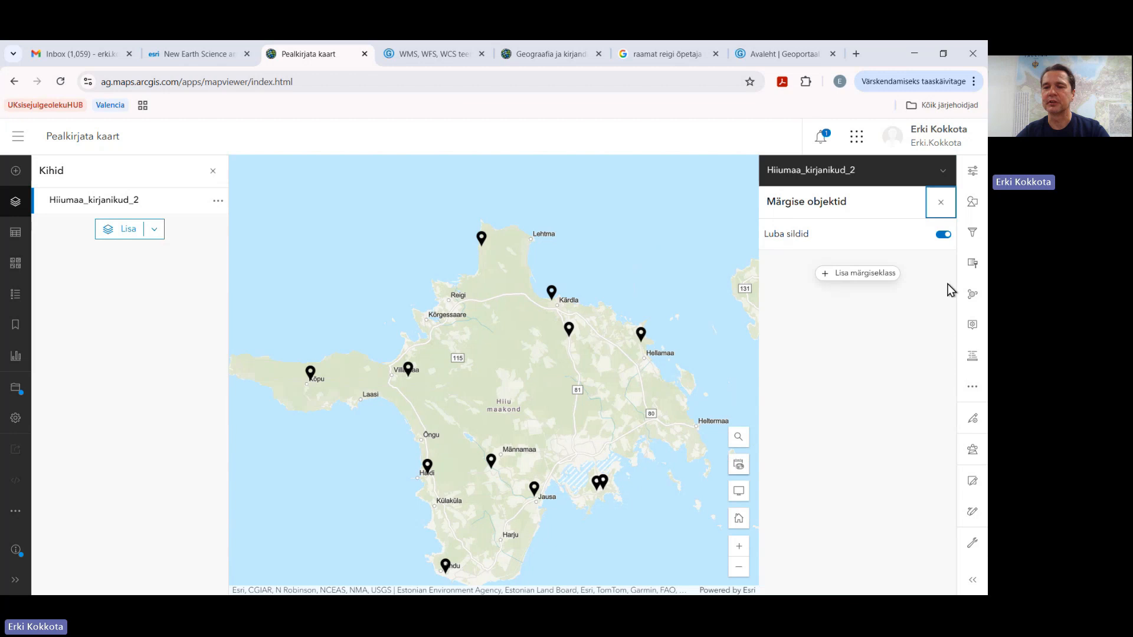
click(943, 235)
click(943, 235)
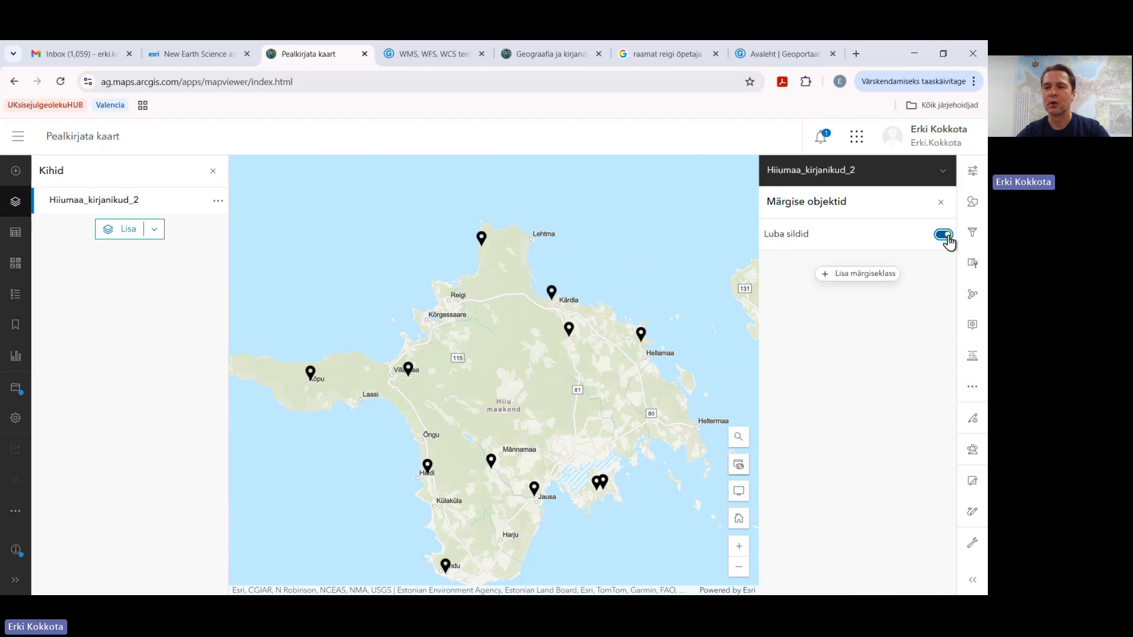
click(848, 275)
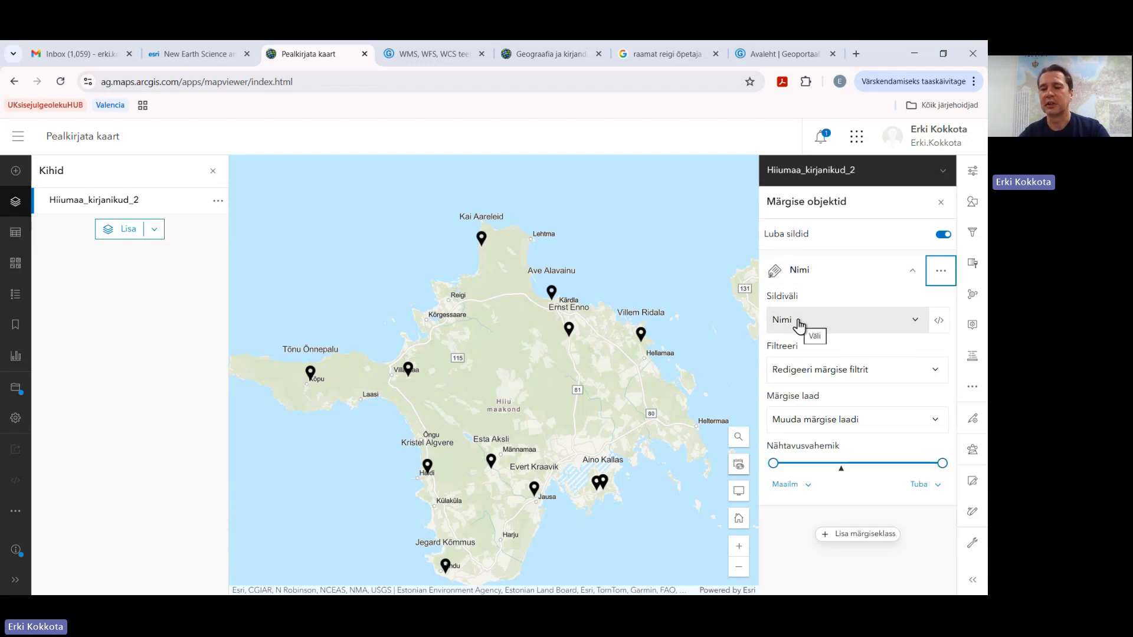
Examine the name labels on the map, closing in on a single writer's point near Kuri.
drag(613, 382, 542, 327)
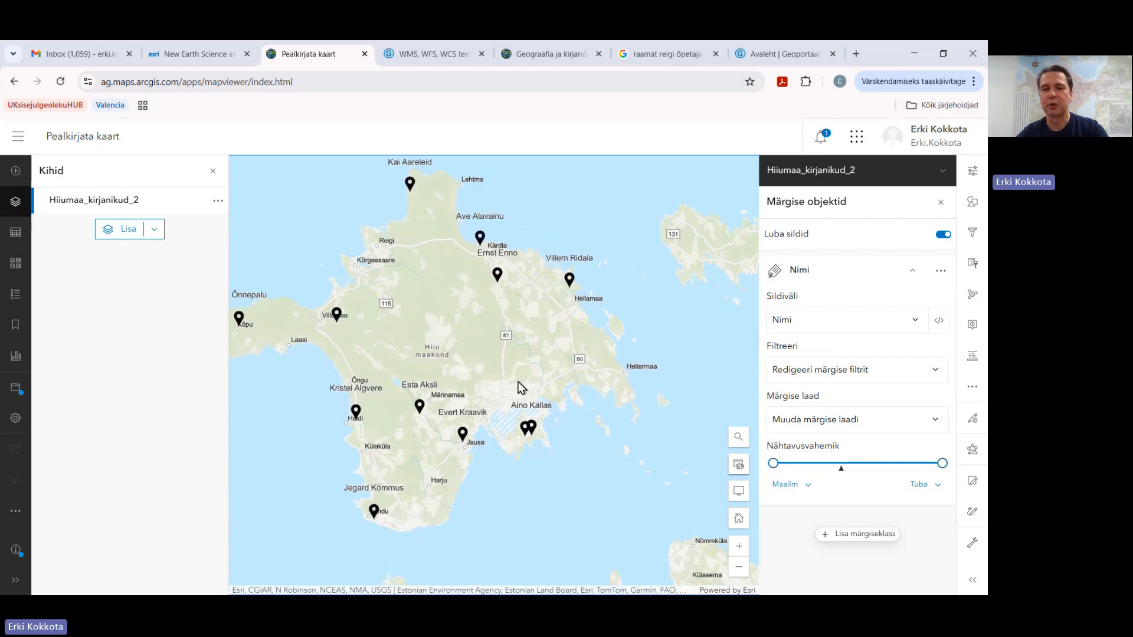
scroll(544, 395, up, 2)
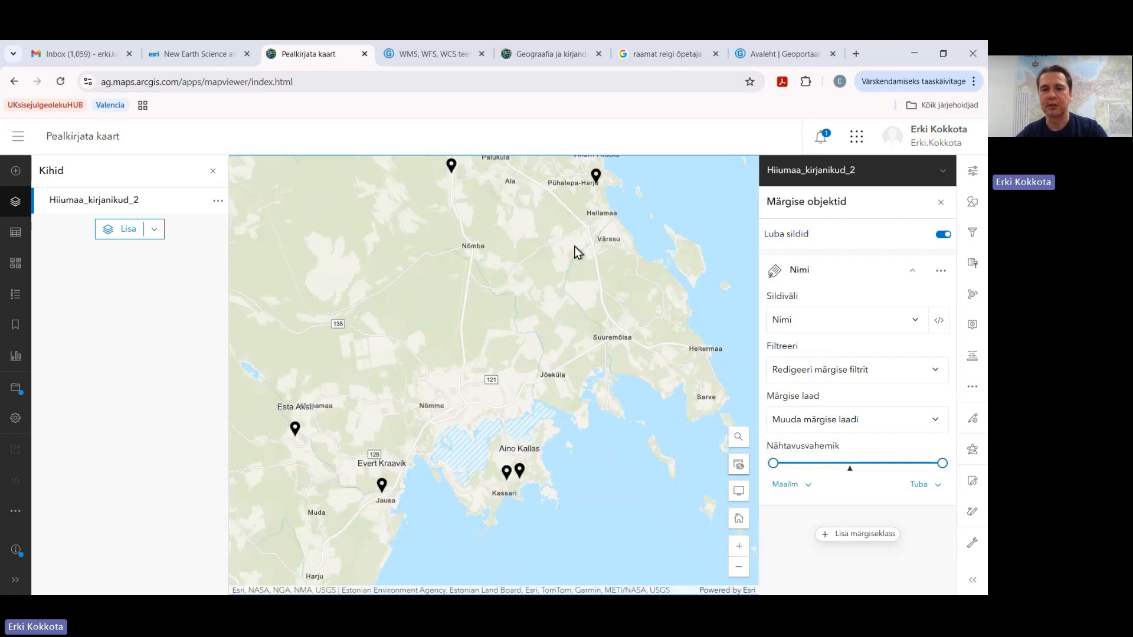
drag(577, 251, 556, 414)
scroll(581, 334, up, 1)
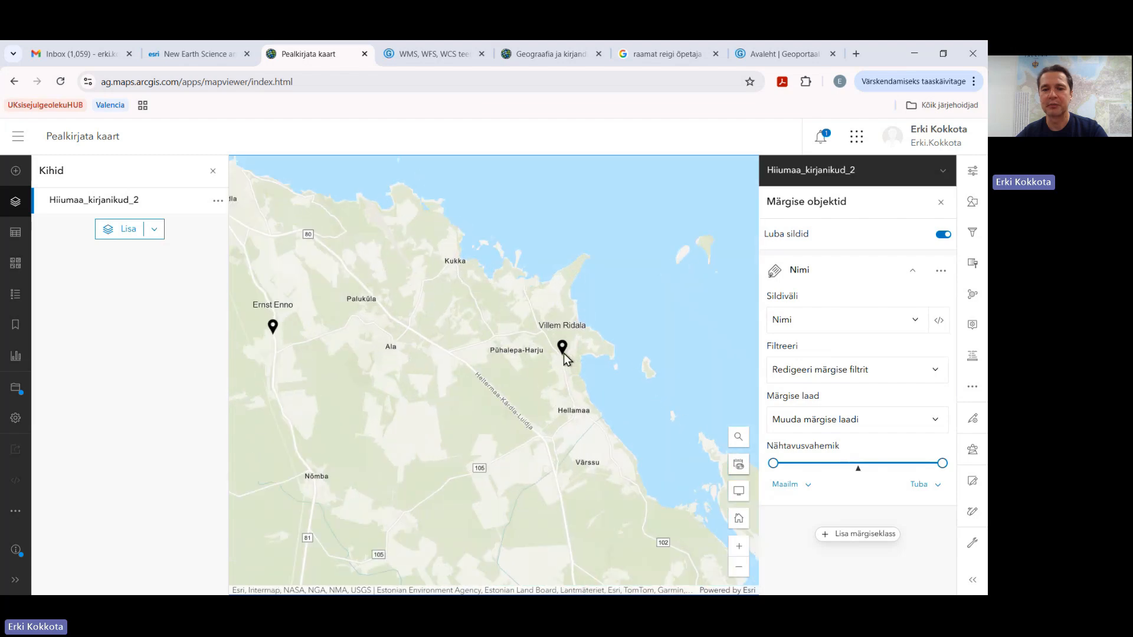
scroll(560, 354, up, 1)
scroll(564, 366, up, 2)
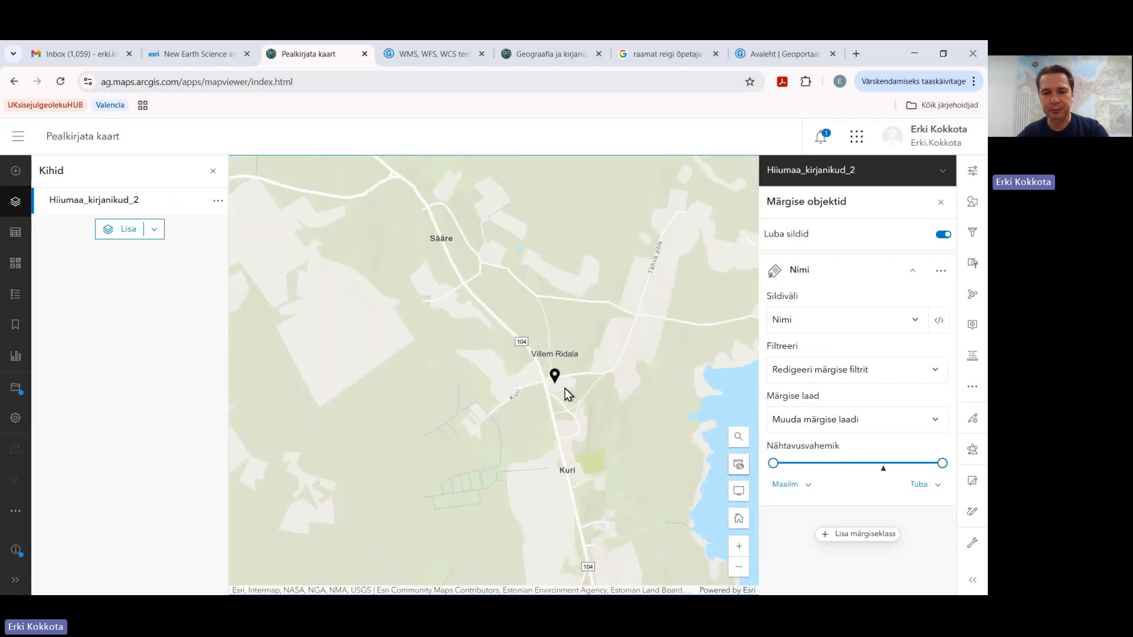
scroll(565, 388, up, 1)
scroll(565, 412, down, 2)
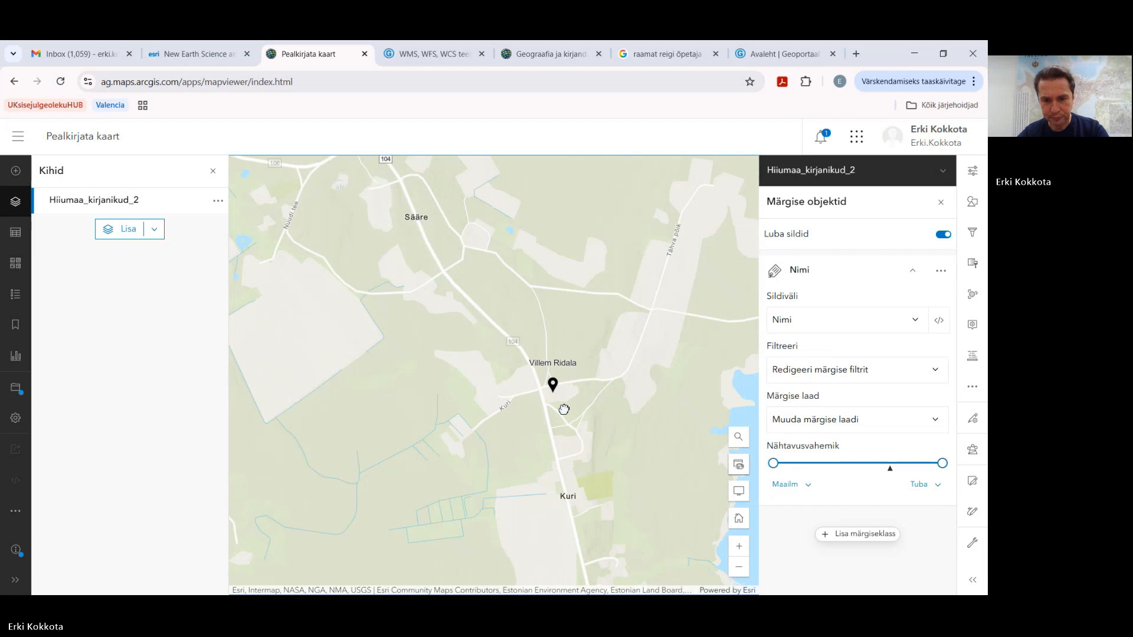
scroll(564, 412, up, 2)
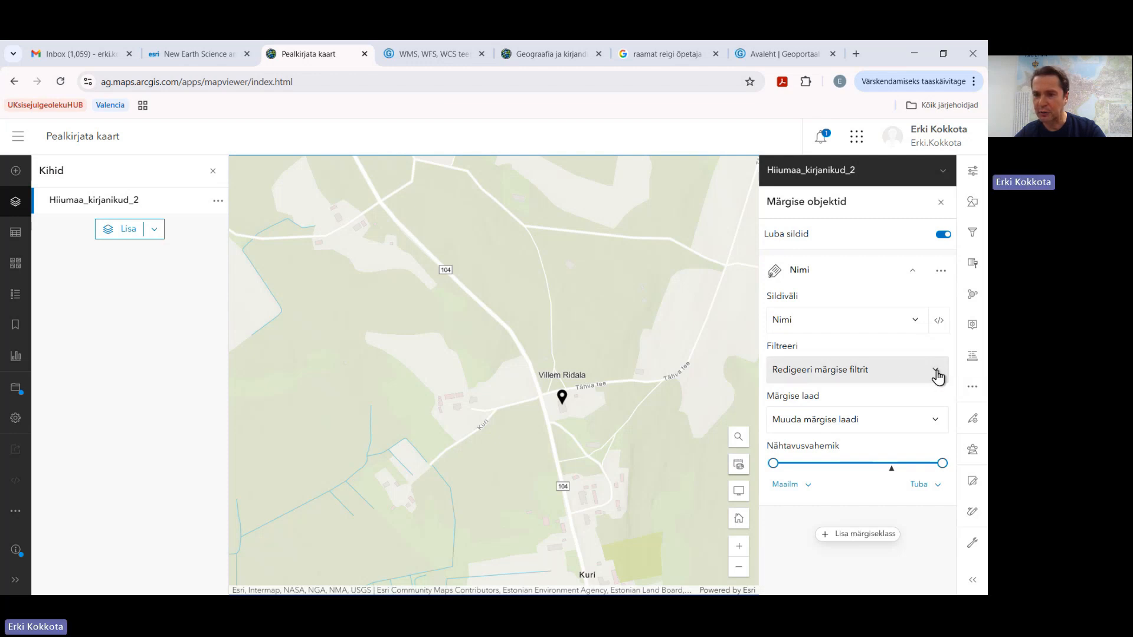
Set the label text size (Suurus) to 16 in the label style, and review the remaining halo, background and placement options.
click(939, 420)
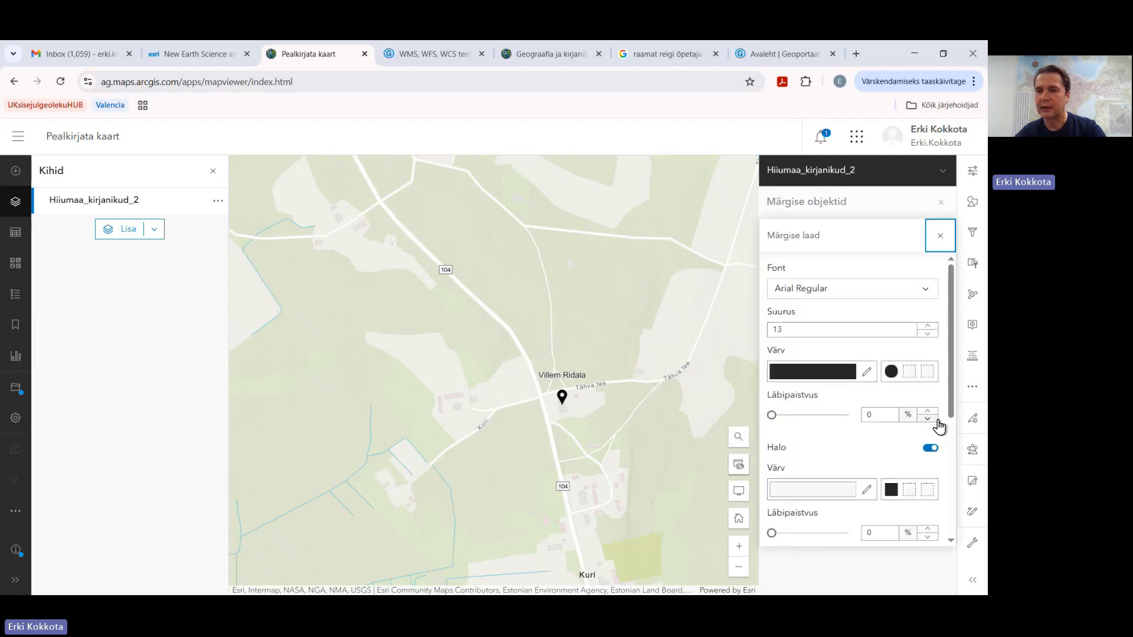
scroll(939, 422, down, 1)
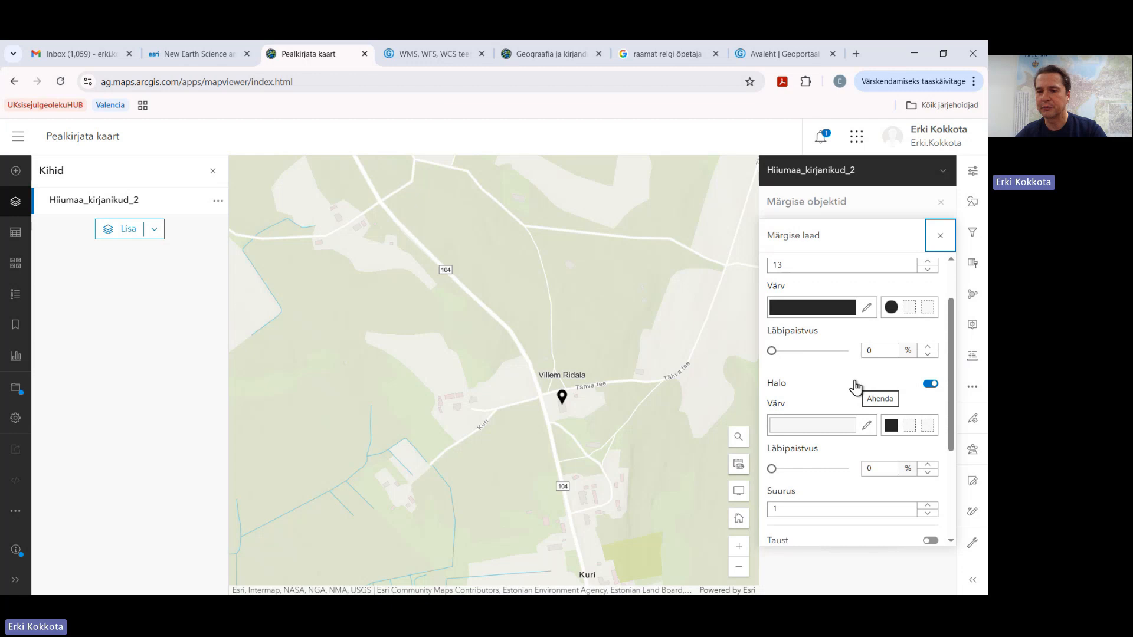
scroll(855, 387, down, 2)
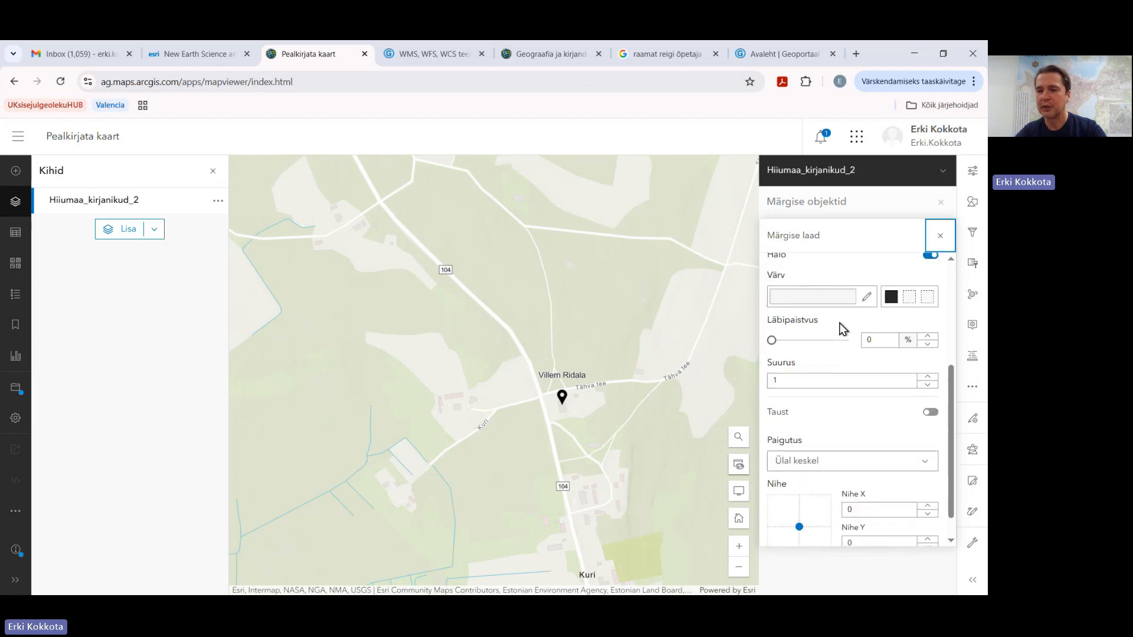
scroll(844, 330, up, 2)
scroll(897, 299, up, 1)
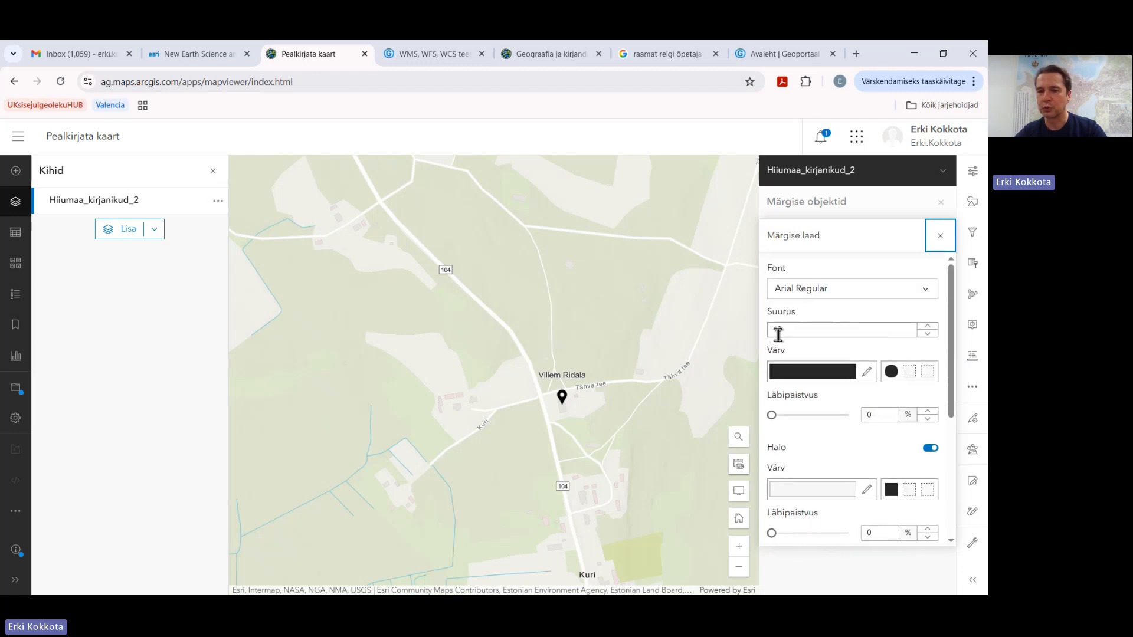
double_click(775, 329)
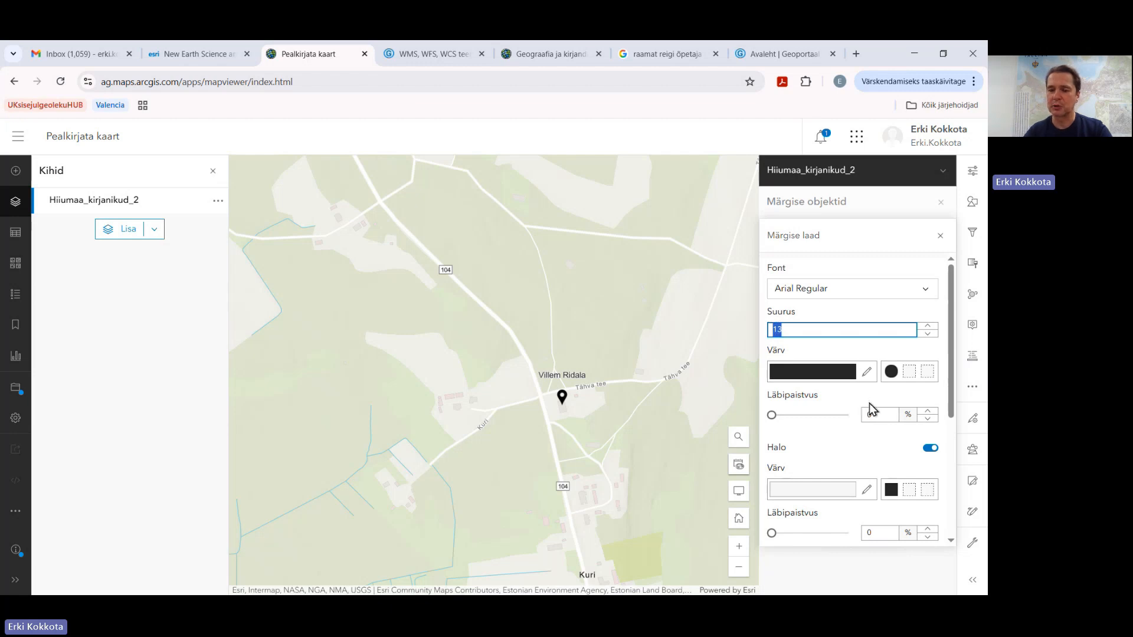
text(16)
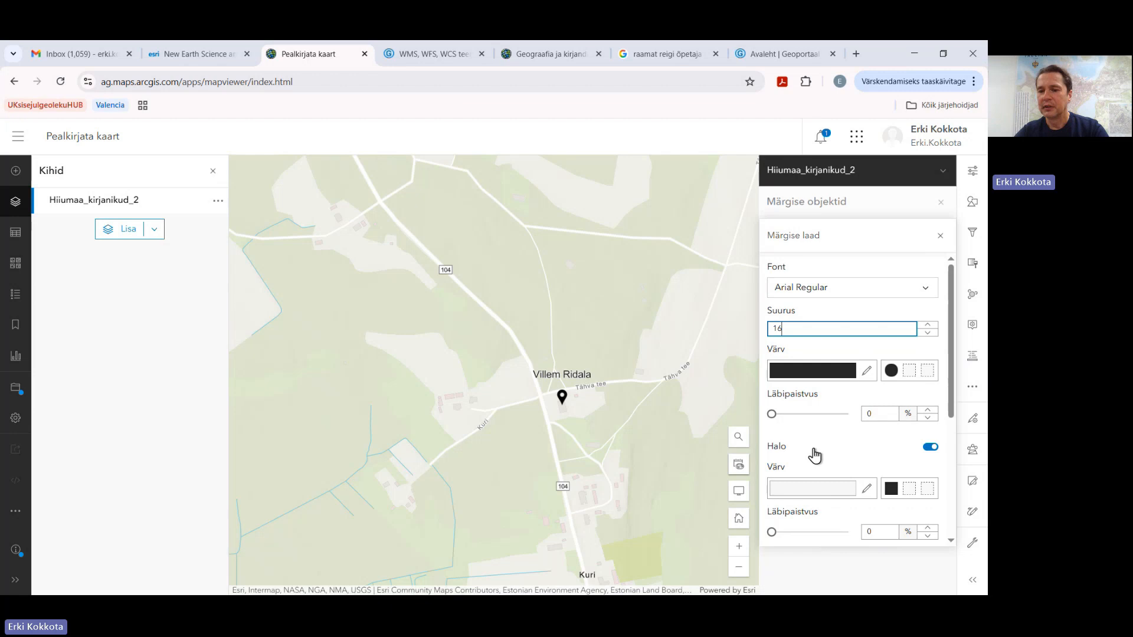
scroll(823, 446, down, 2)
scroll(835, 435, down, 2)
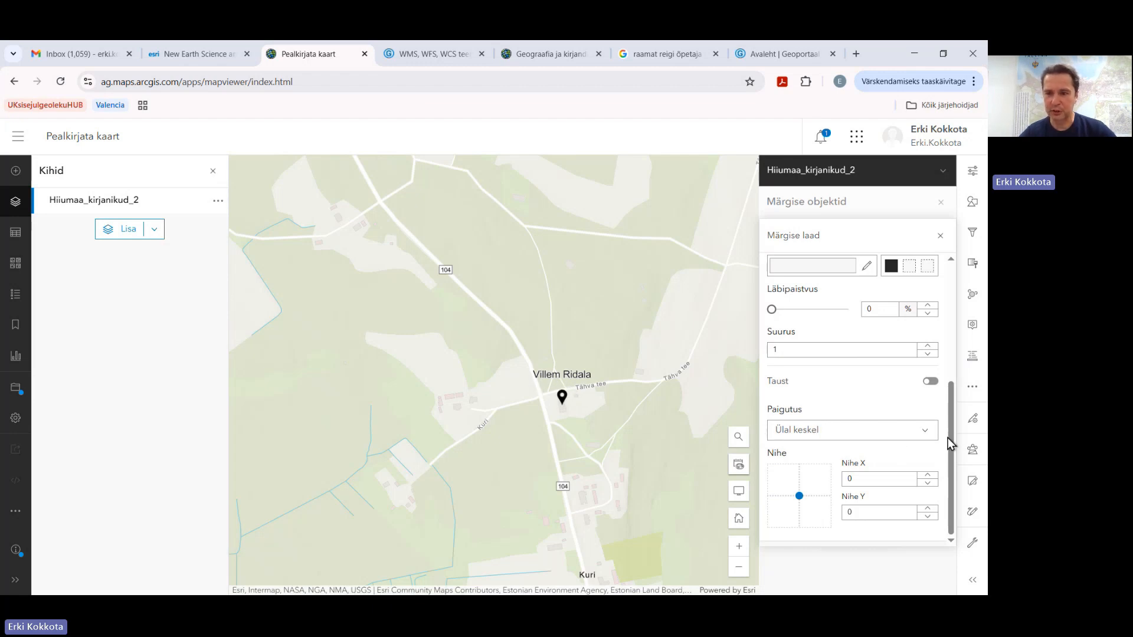
Set the label placement (Paigutus) to Ülal paremal with offsets of X −18 and Y −10, and close the label settings.
click(926, 436)
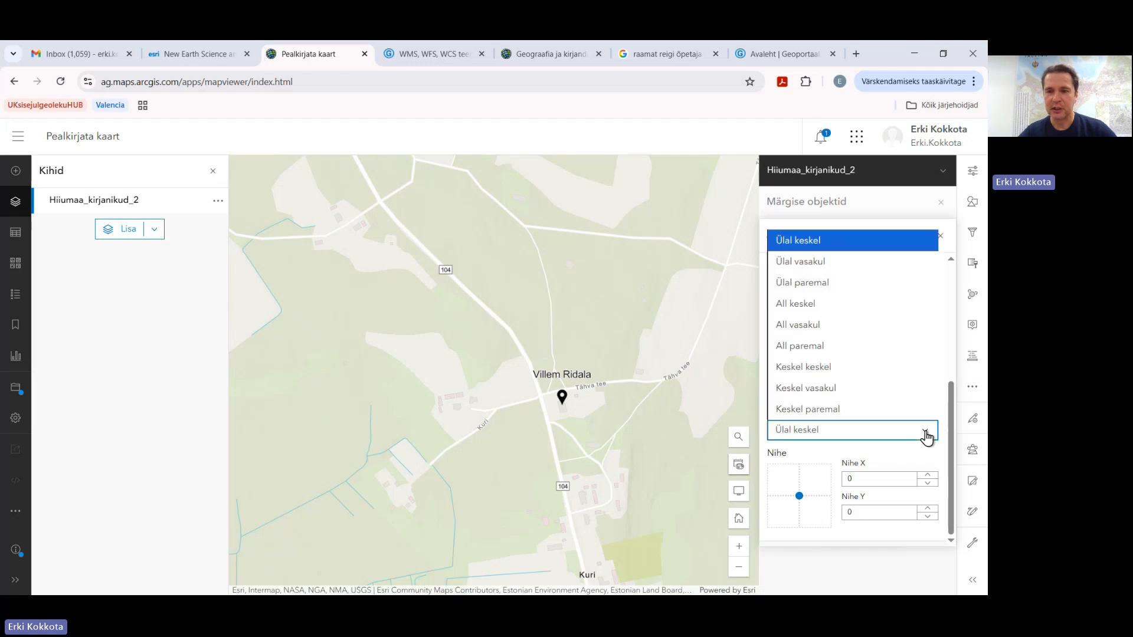
click(826, 284)
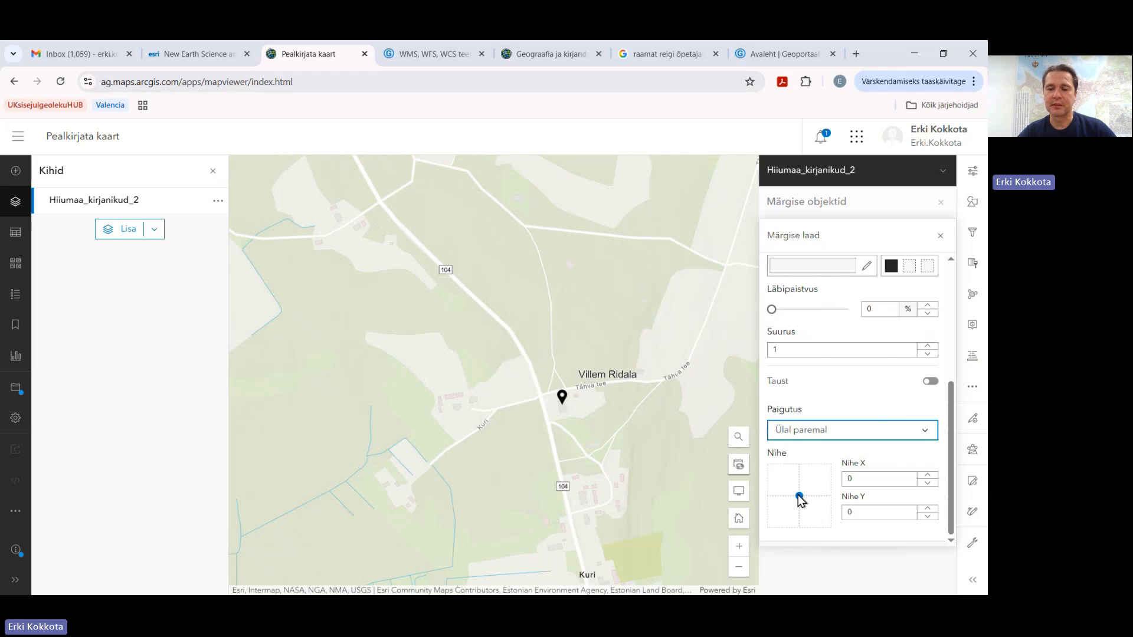
drag(799, 497, 771, 512)
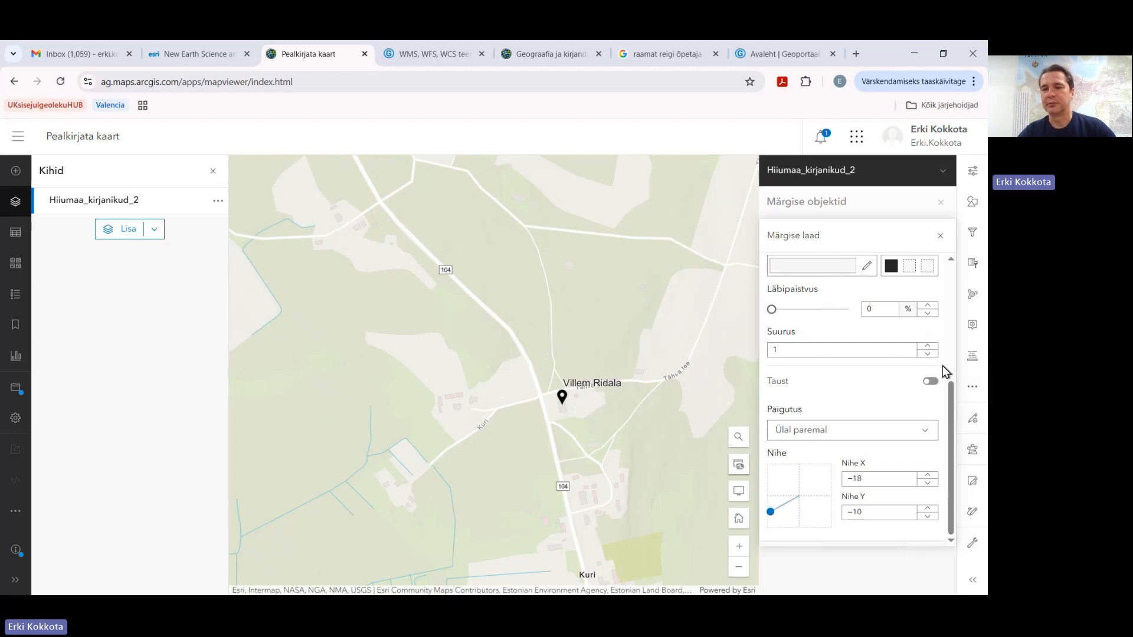
click(941, 235)
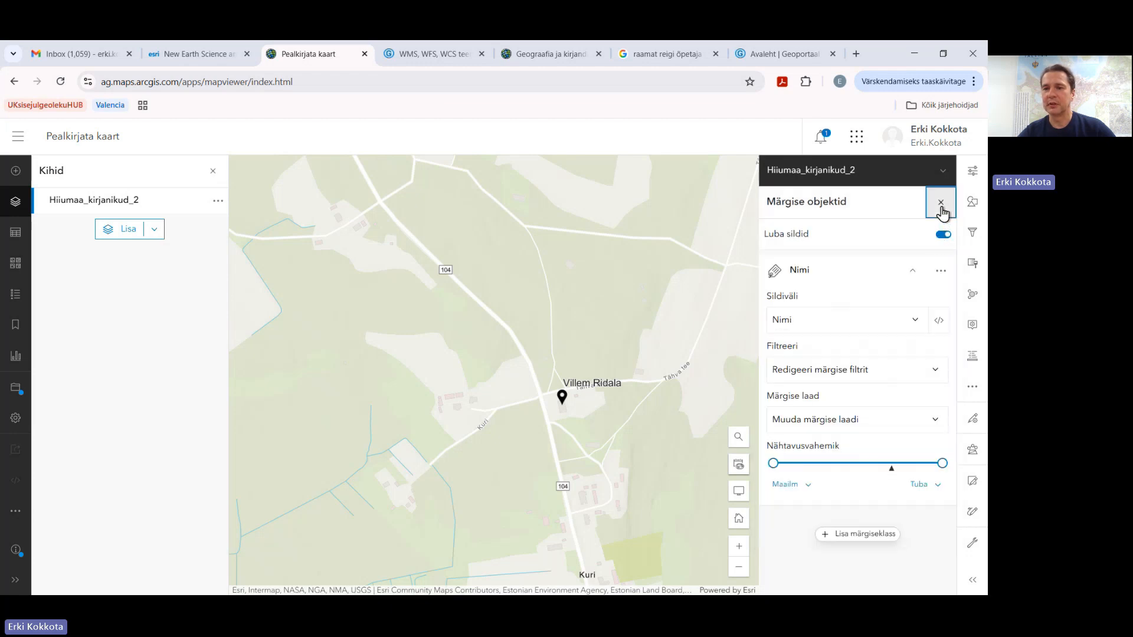
click(941, 206)
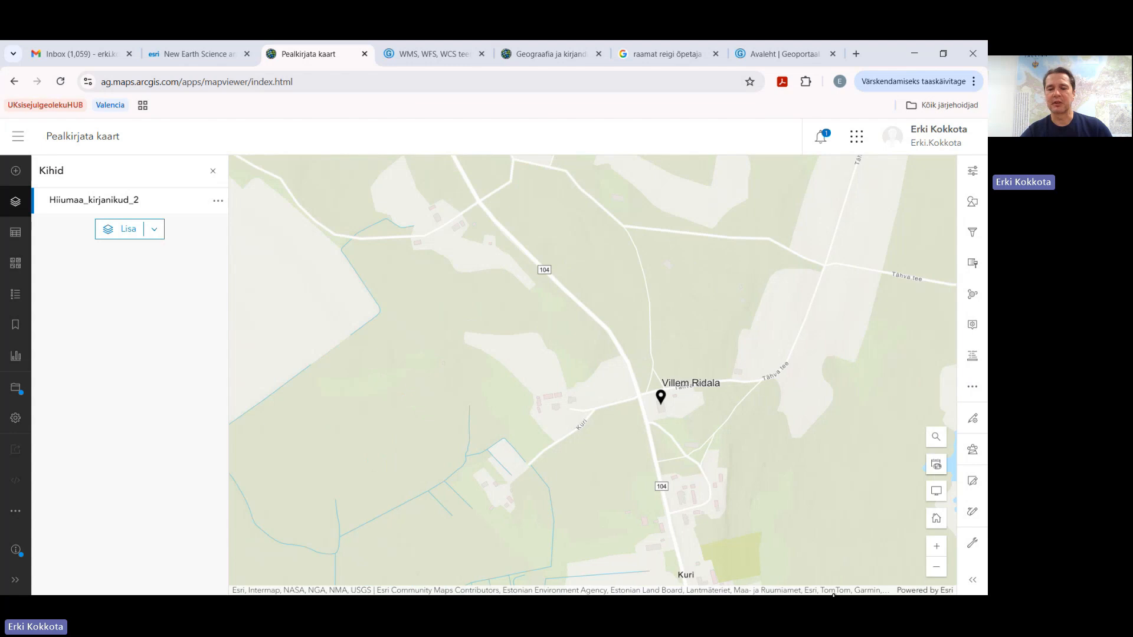
Examine the writers' pins and name labels across Hiiumaa, comparing how the labels display at island-wide and closer scales.
scroll(804, 406, down, 1)
scroll(804, 406, down, 3)
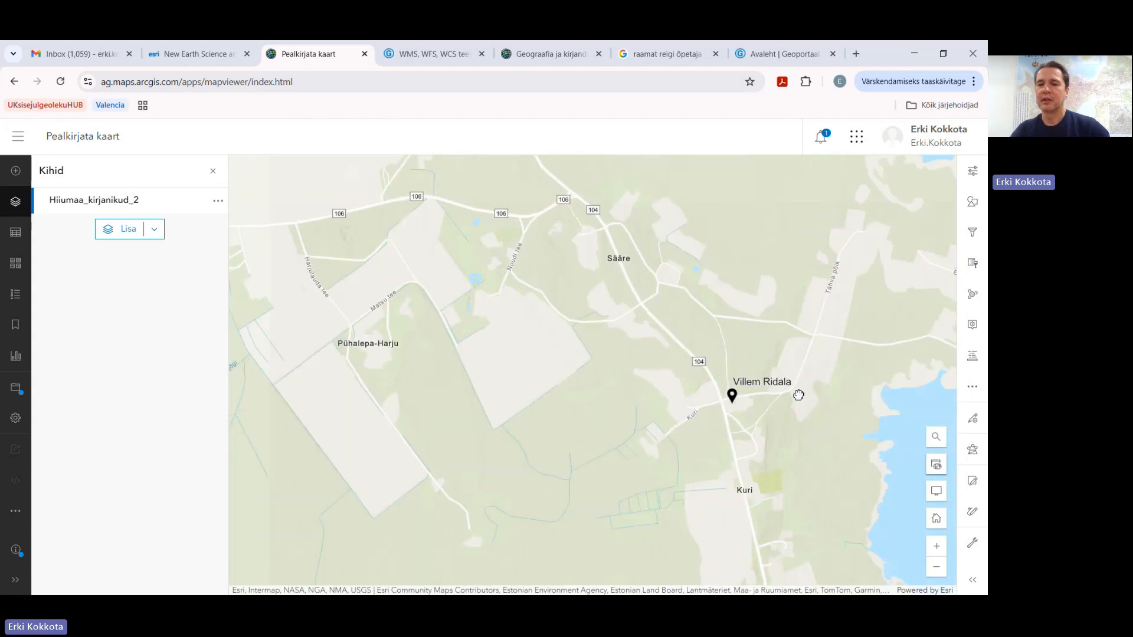
scroll(797, 387, down, 3)
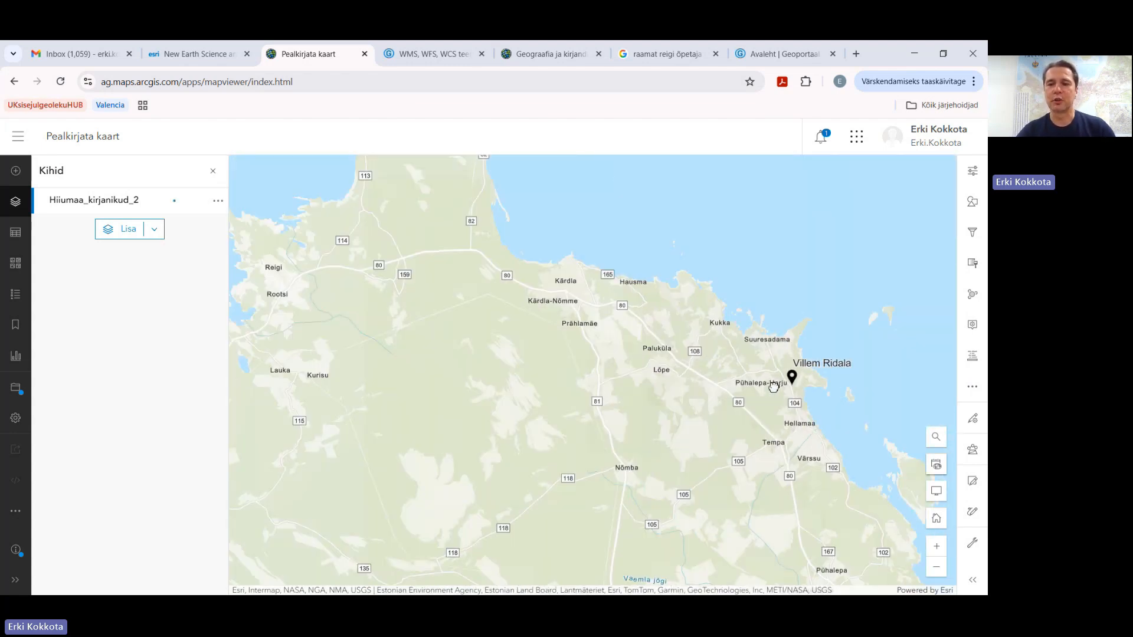
drag(661, 454, 720, 343)
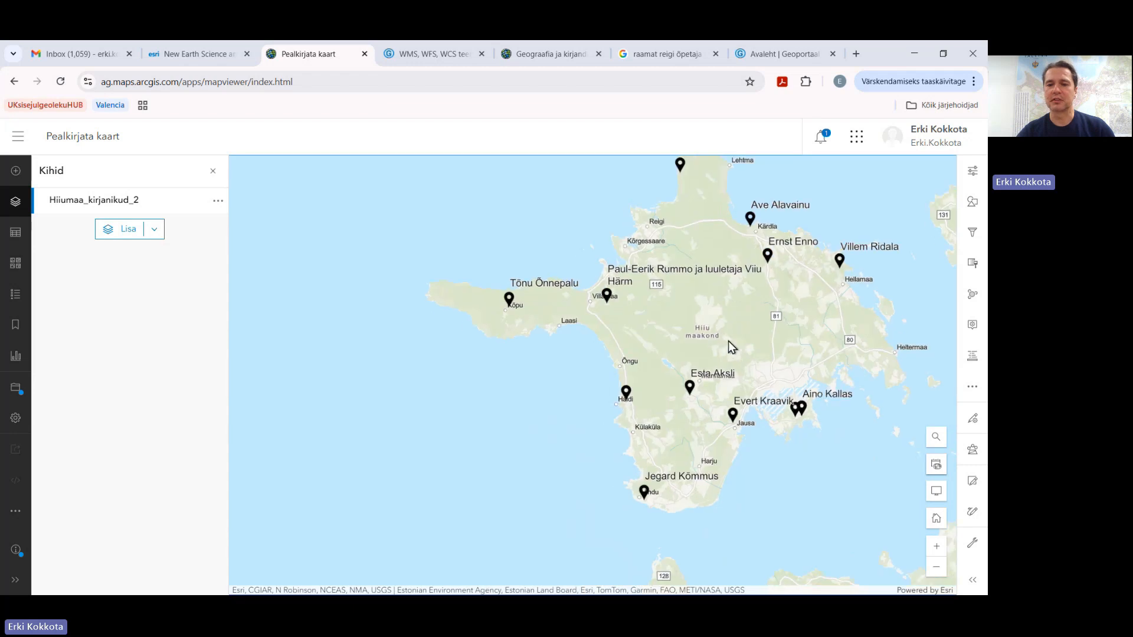
drag(738, 386, 696, 335)
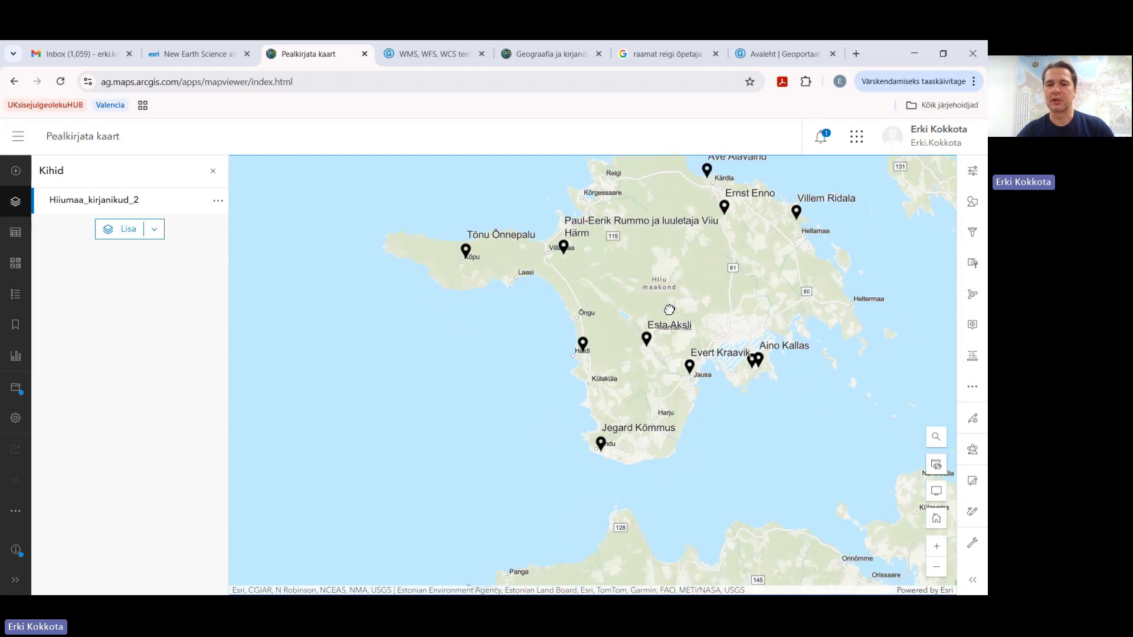
drag(716, 270, 666, 325)
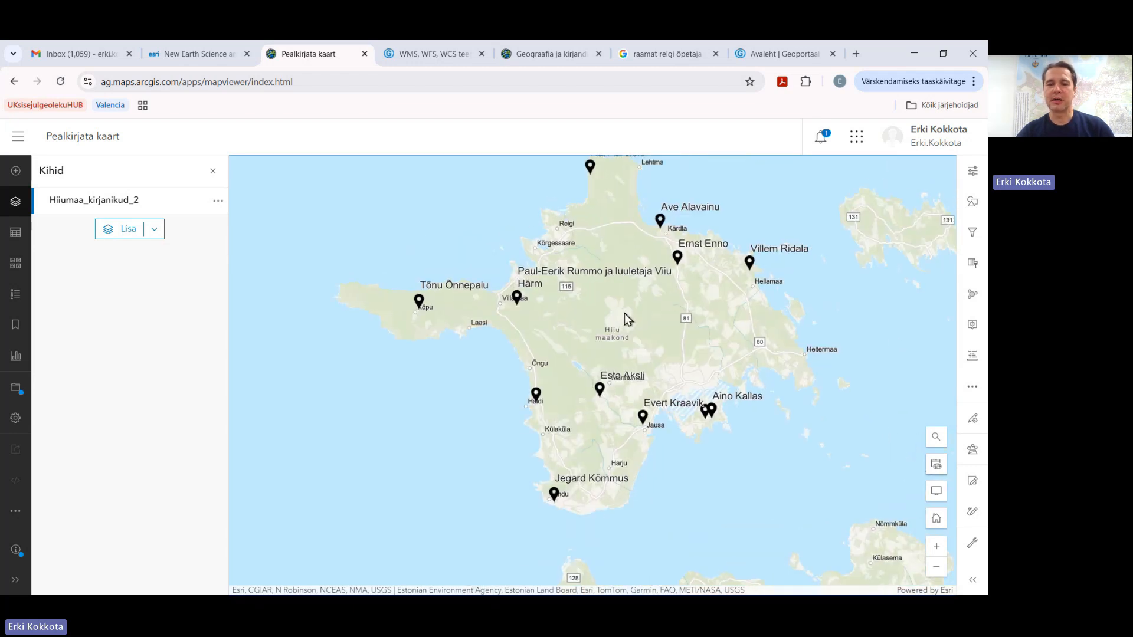
drag(596, 314, 566, 356)
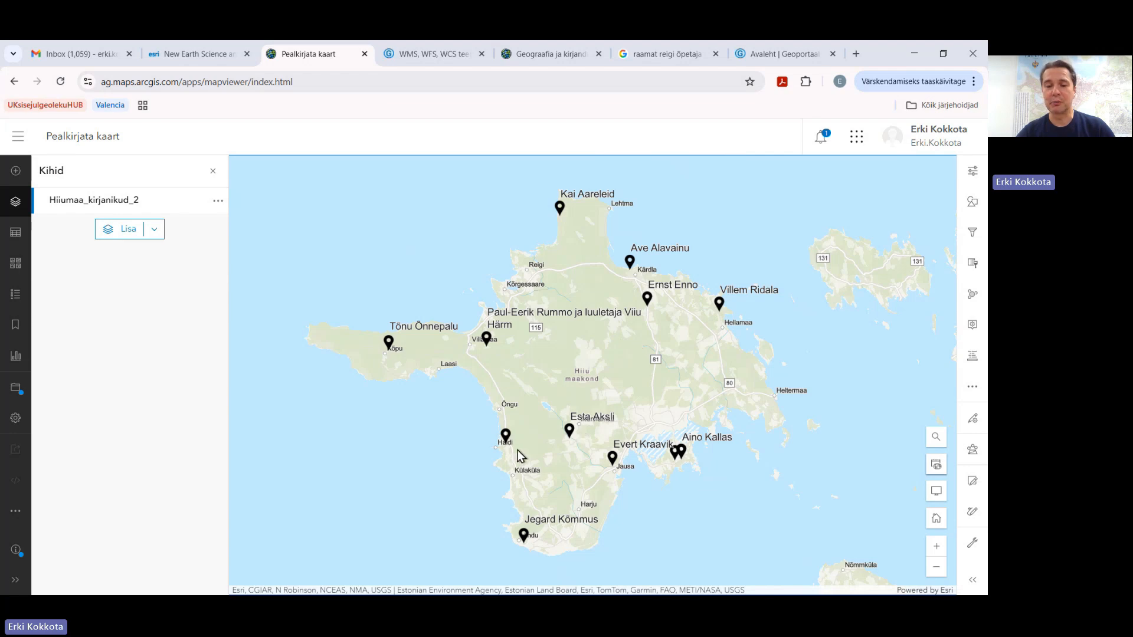
scroll(506, 448, up, 1)
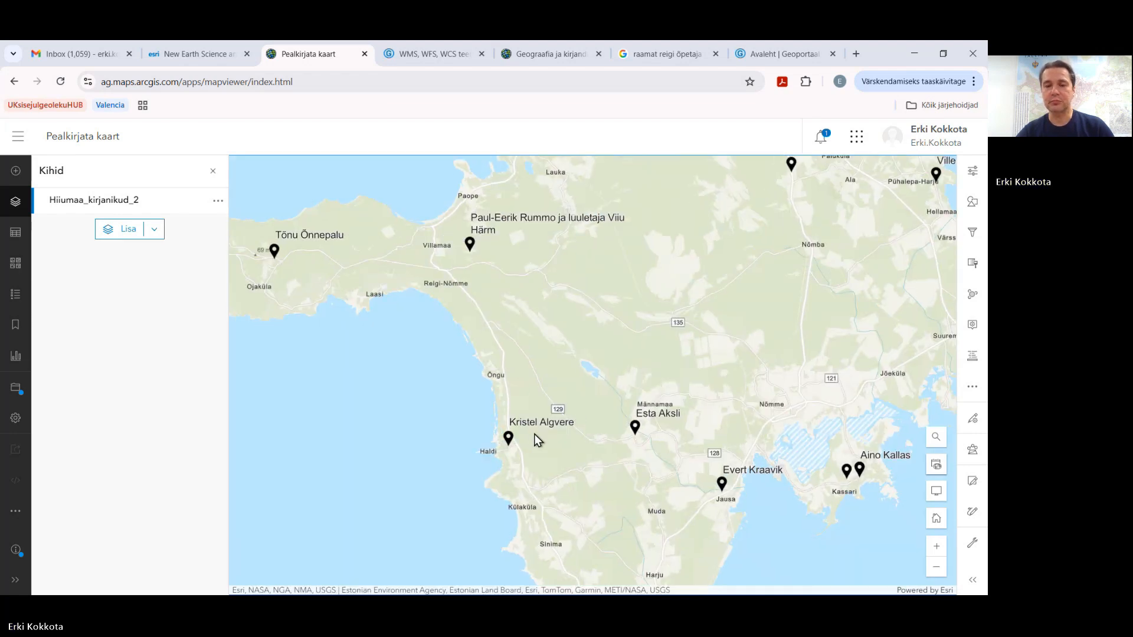
scroll(533, 437, down, 1)
drag(603, 352, 584, 366)
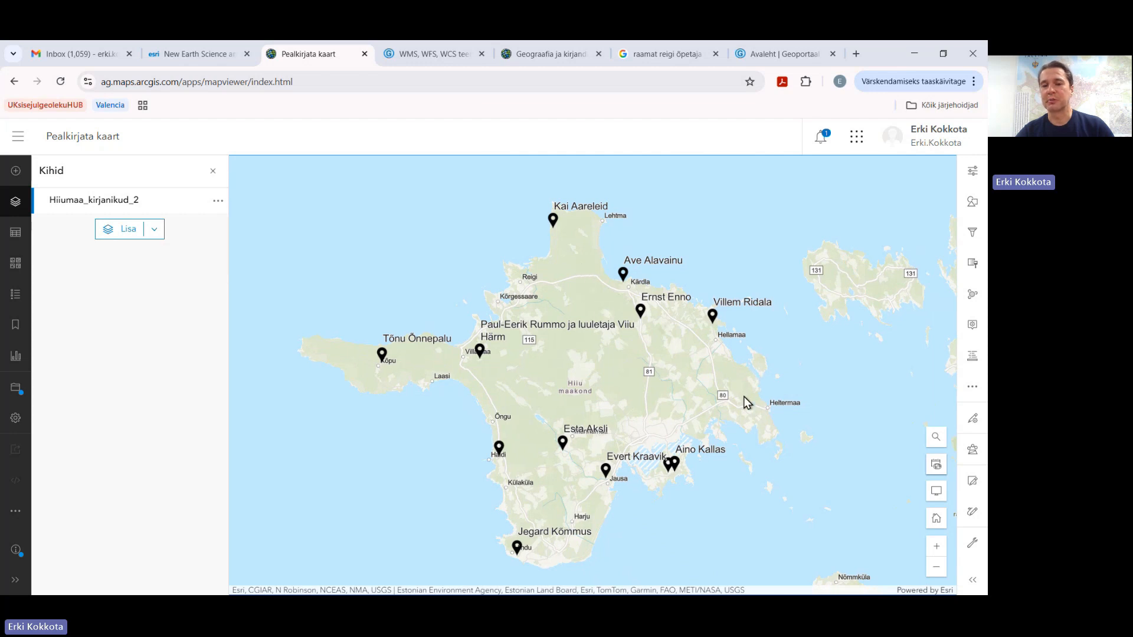
drag(738, 401, 696, 373)
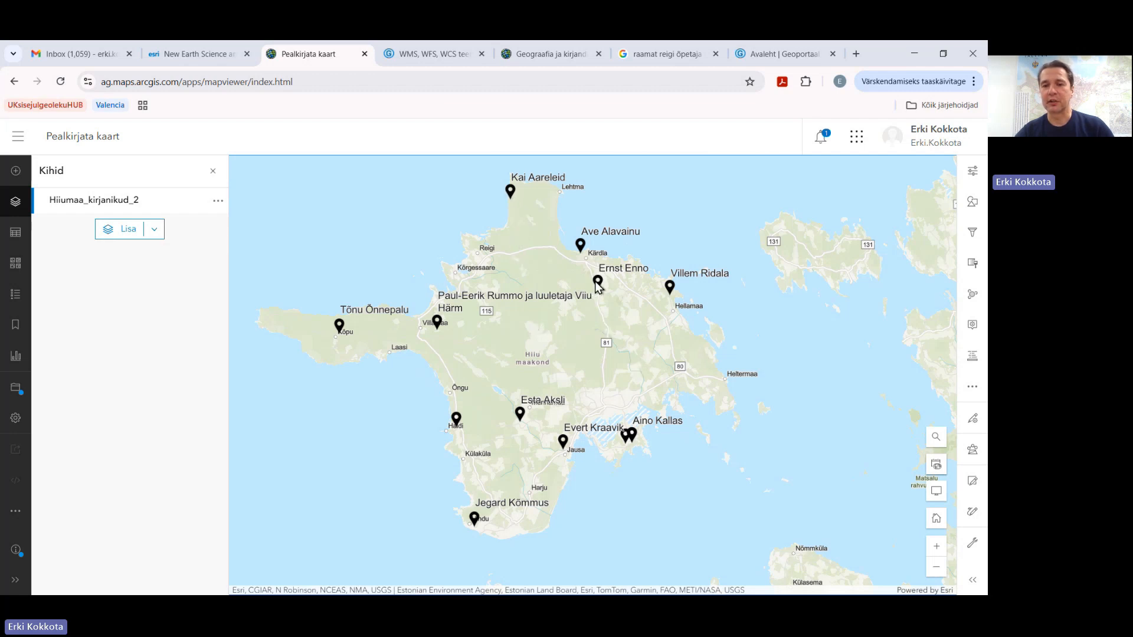
scroll(621, 338, up, 1)
drag(642, 313, 679, 412)
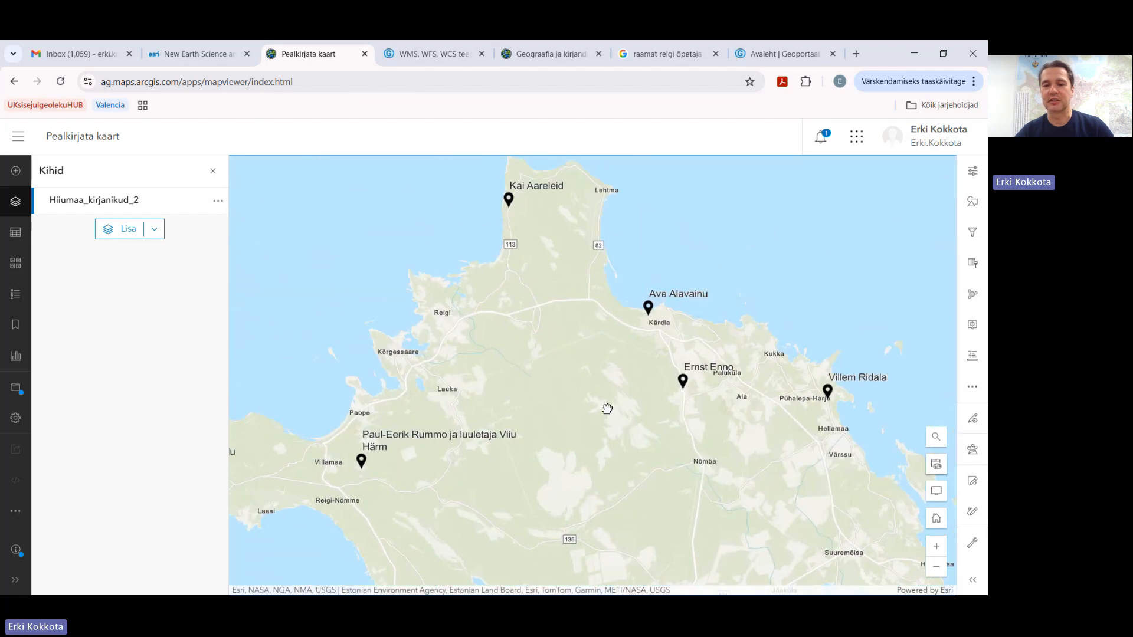
drag(621, 446, 622, 376)
scroll(668, 411, down, 1)
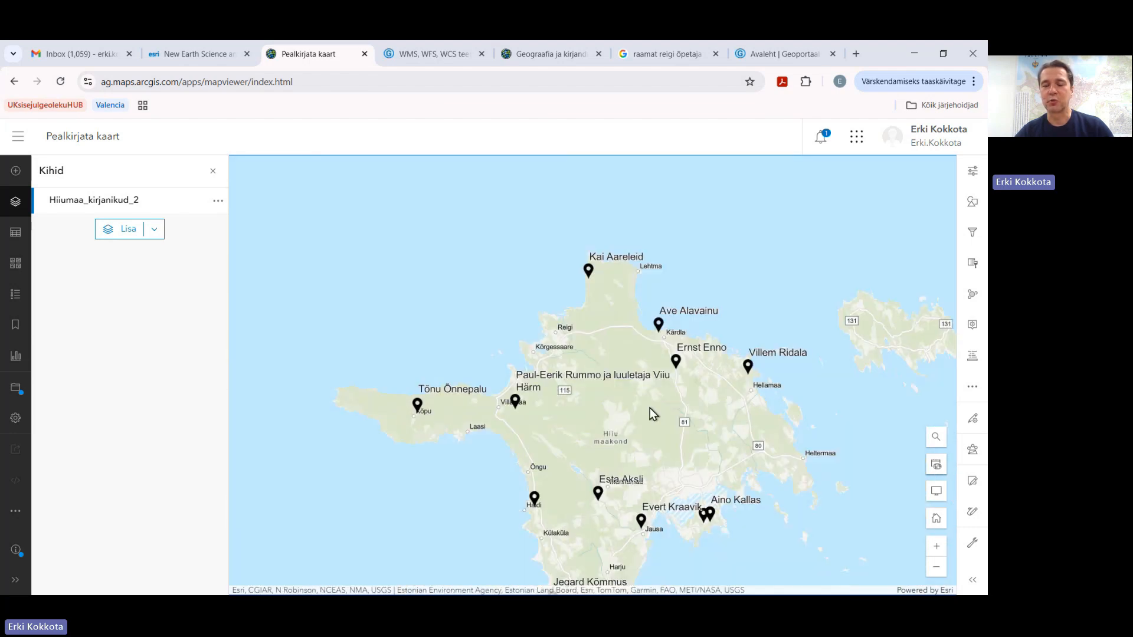
drag(642, 432, 657, 399)
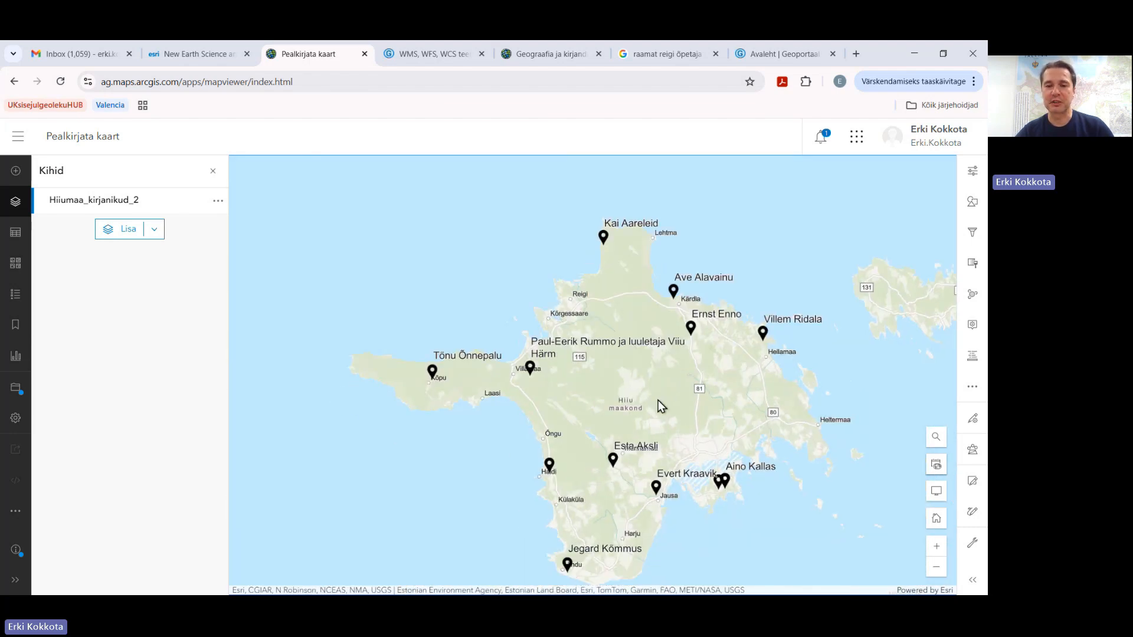
drag(720, 376, 629, 386)
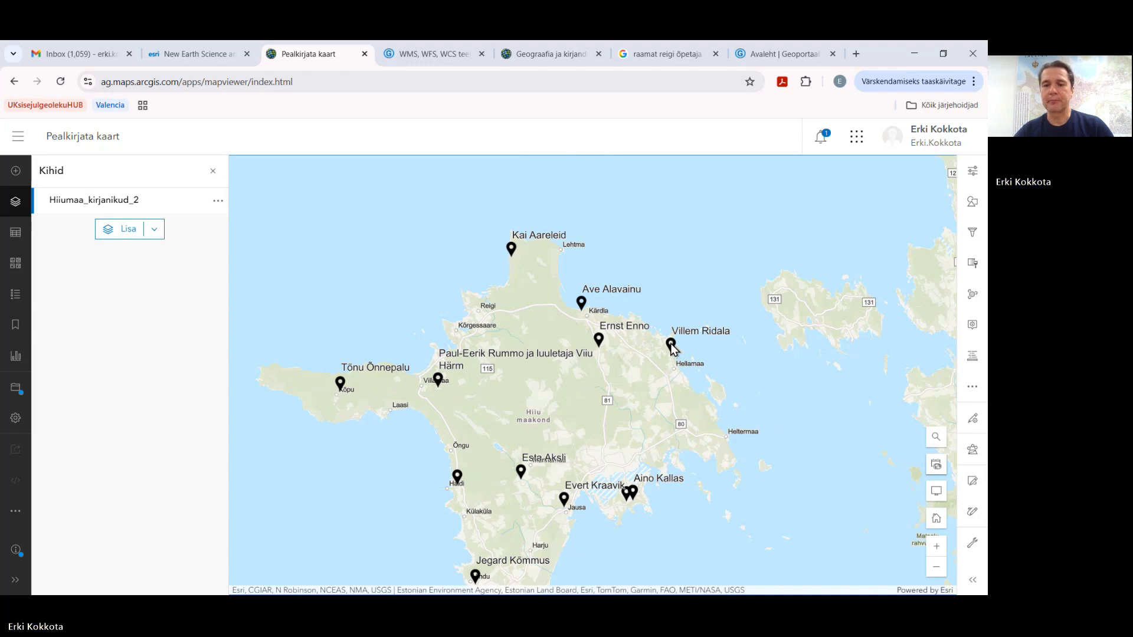
Open the pop-up of the writer's point near Pühalepa-Harju and review its attribute fields.
scroll(671, 347, up, 1)
scroll(671, 361, up, 1)
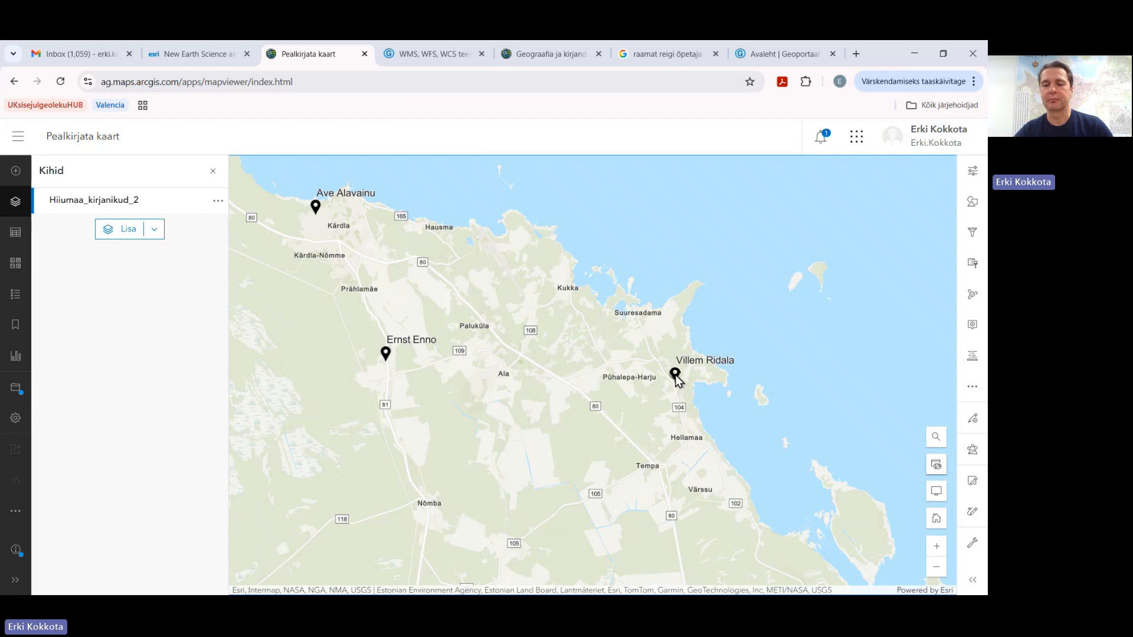
click(675, 376)
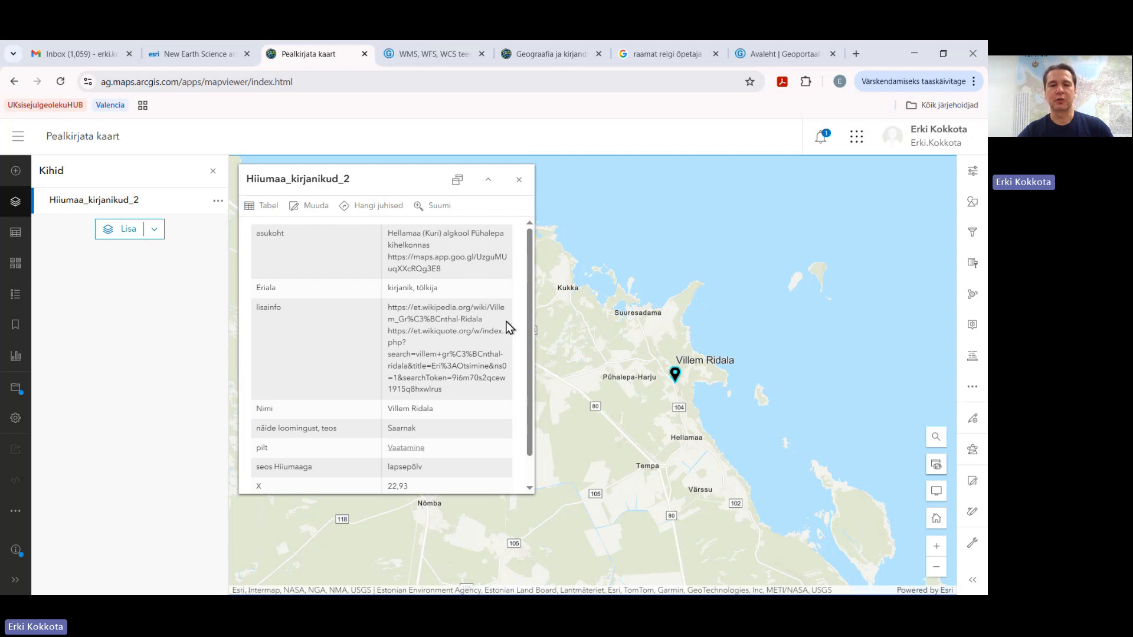
scroll(455, 378, down, 1)
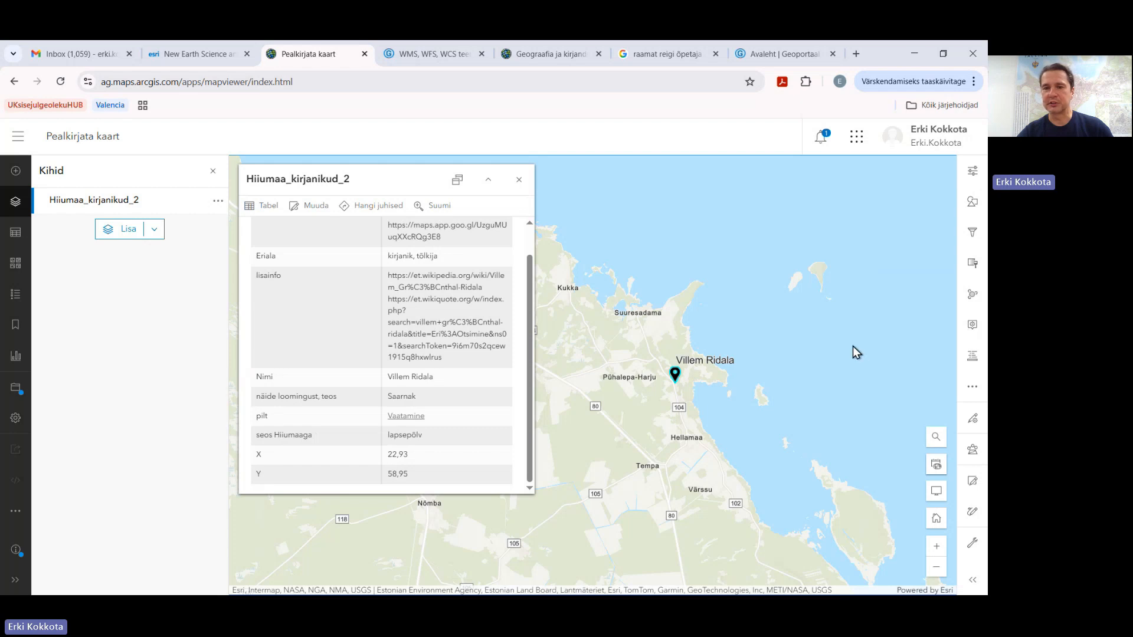
Configure the Hiiumaa_kirjanikud_2 layer's pop-up, replacing its title (Pealkiri) with the {Nimi} field.
click(975, 325)
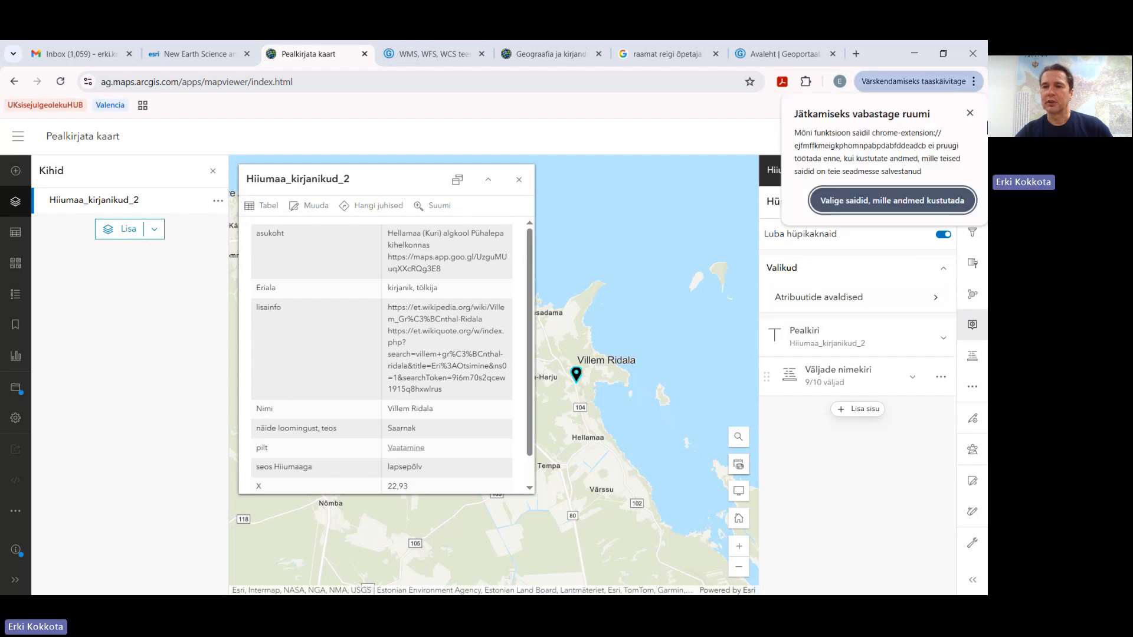
click(970, 112)
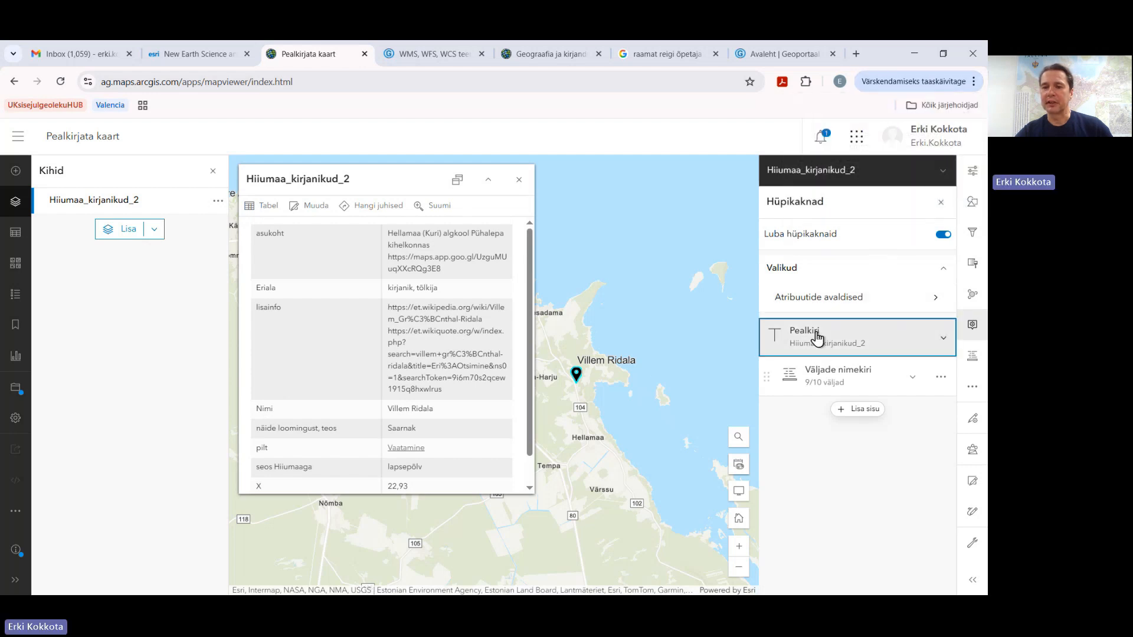
click(815, 336)
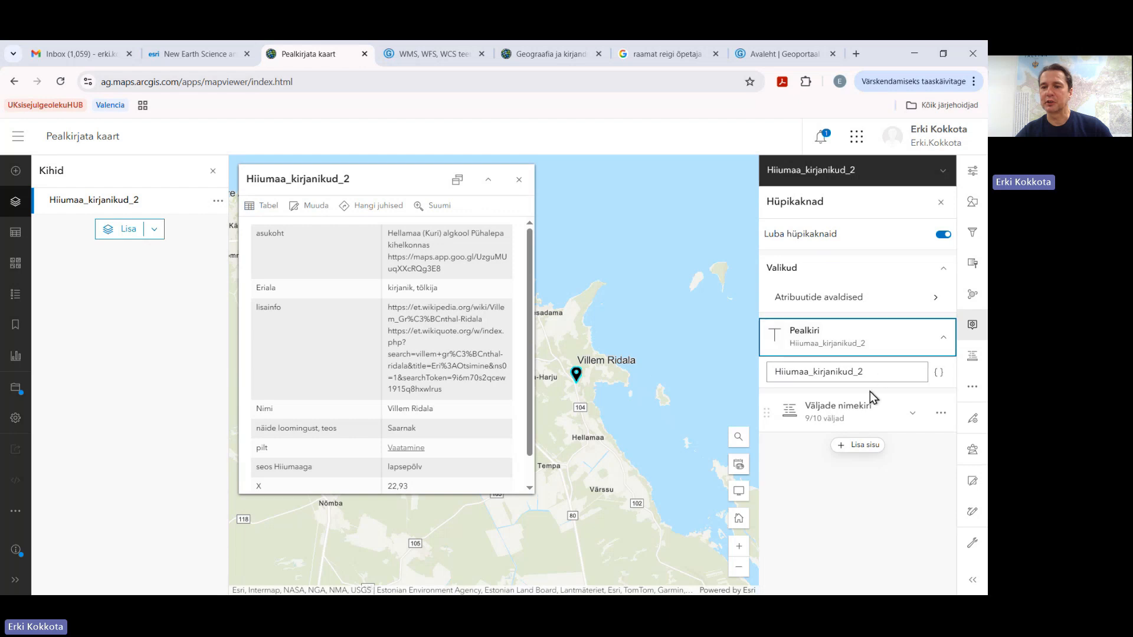
click(879, 373)
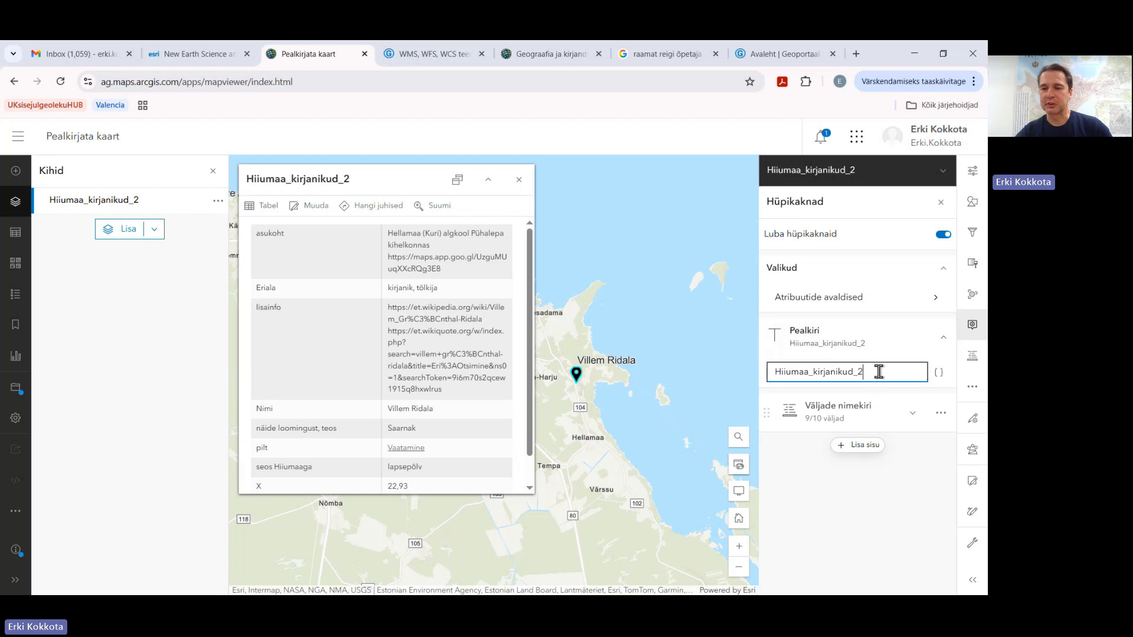
drag(878, 372, 730, 385)
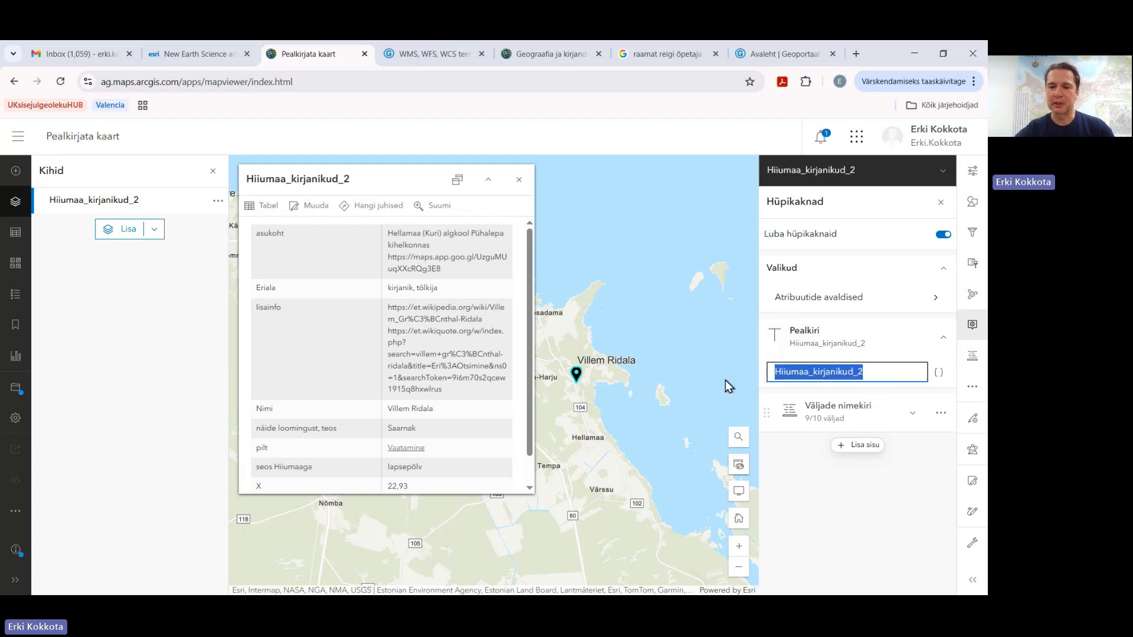
key(BackSpace)
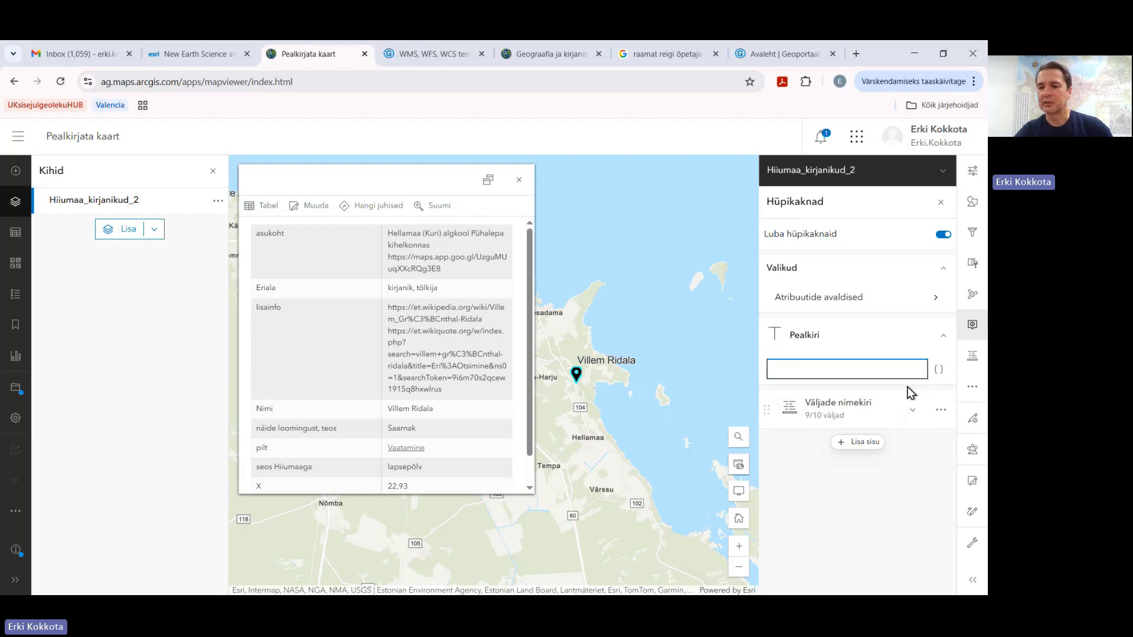
click(938, 371)
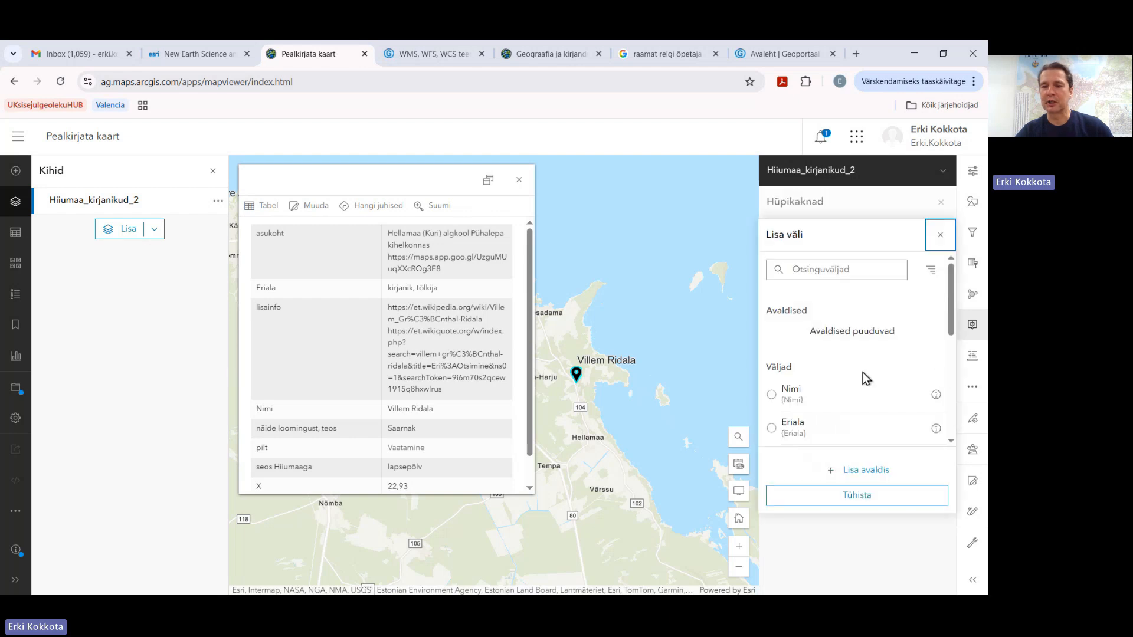
scroll(865, 373, down, 1)
scroll(865, 373, up, 3)
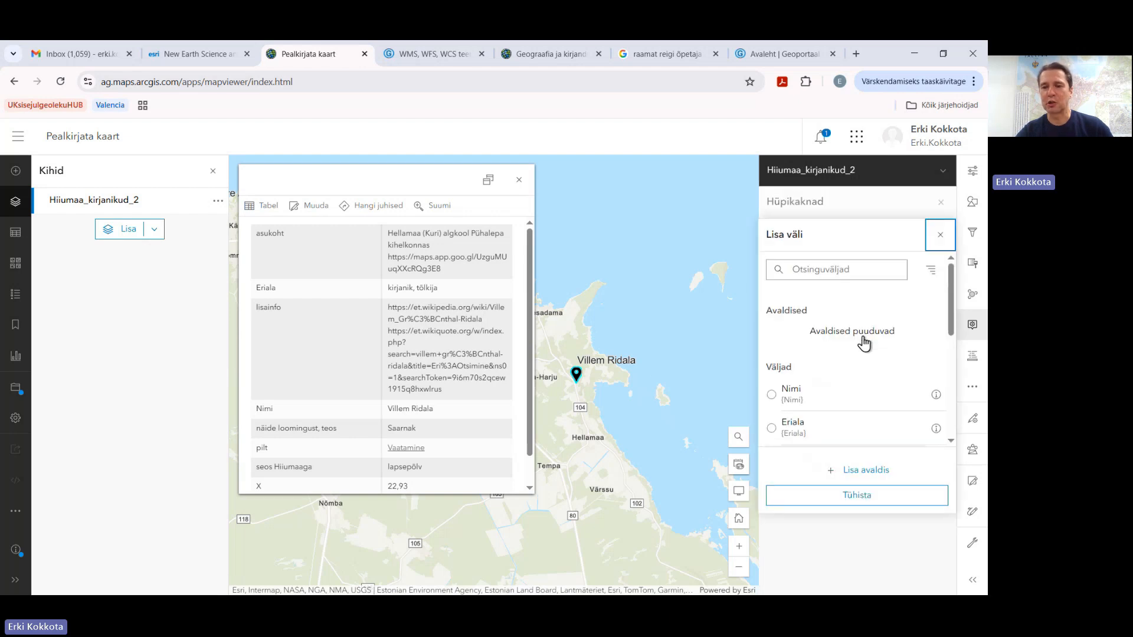
click(772, 395)
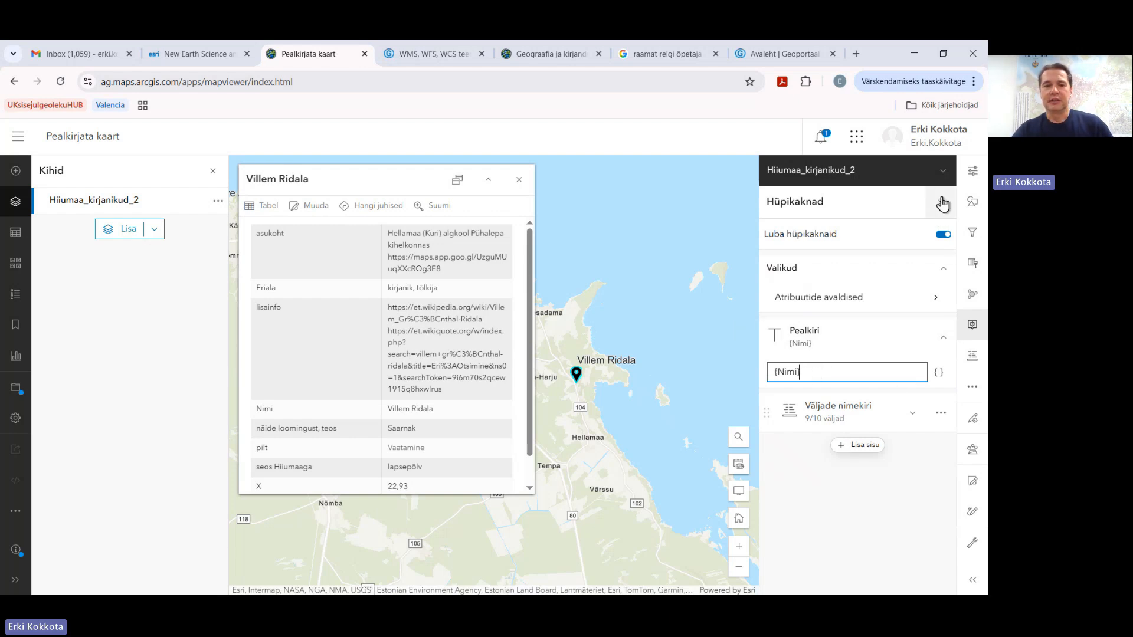
Move the pilt field to the start of the pop-up's field list, and check its picture link before returning to the map.
drag(528, 252, 527, 324)
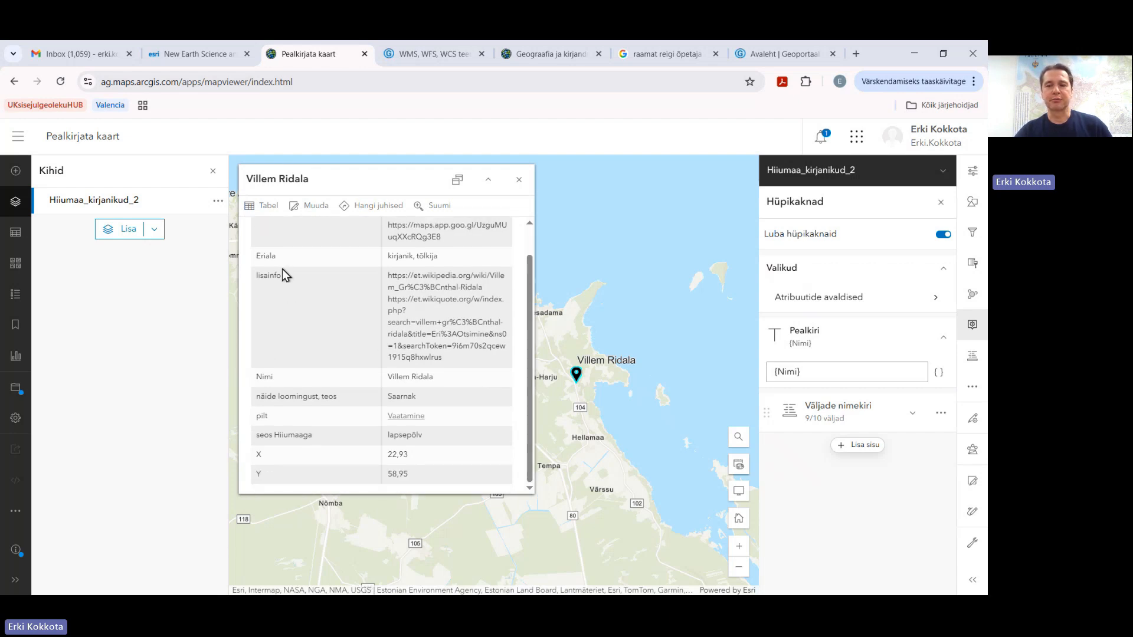
click(844, 420)
scroll(834, 417, down, 2)
scroll(834, 417, down, 3)
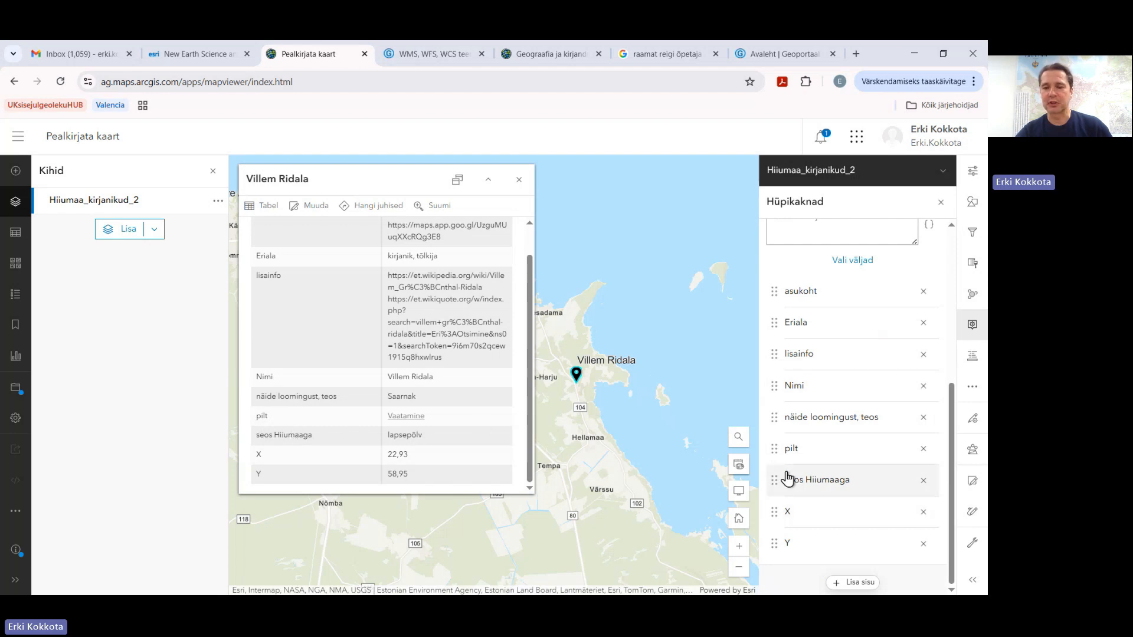
drag(776, 450, 781, 307)
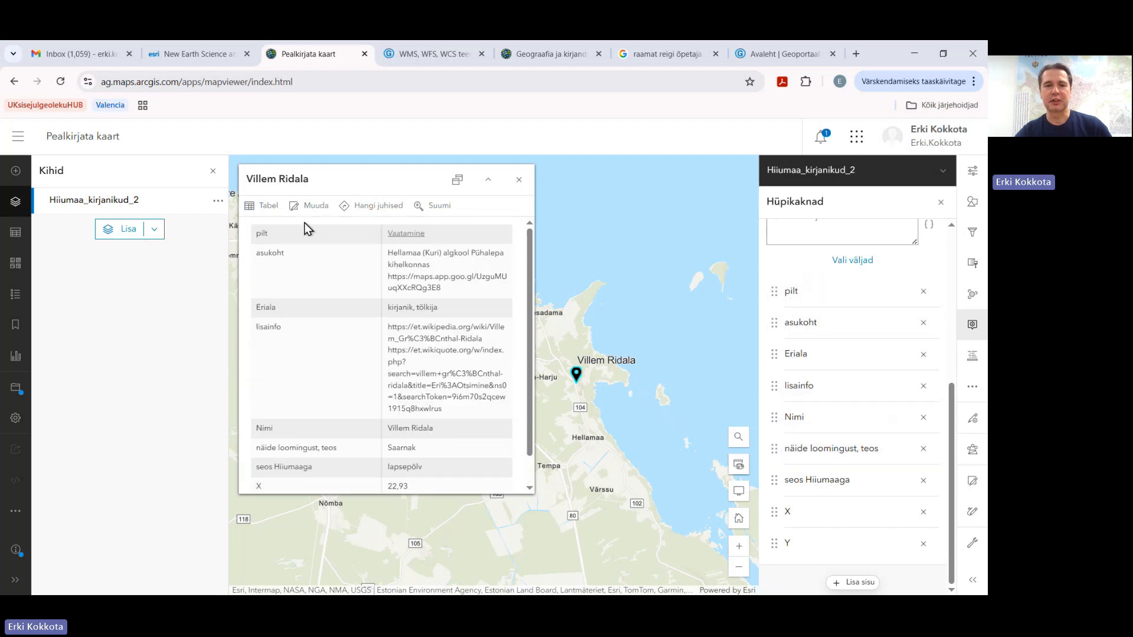
click(413, 235)
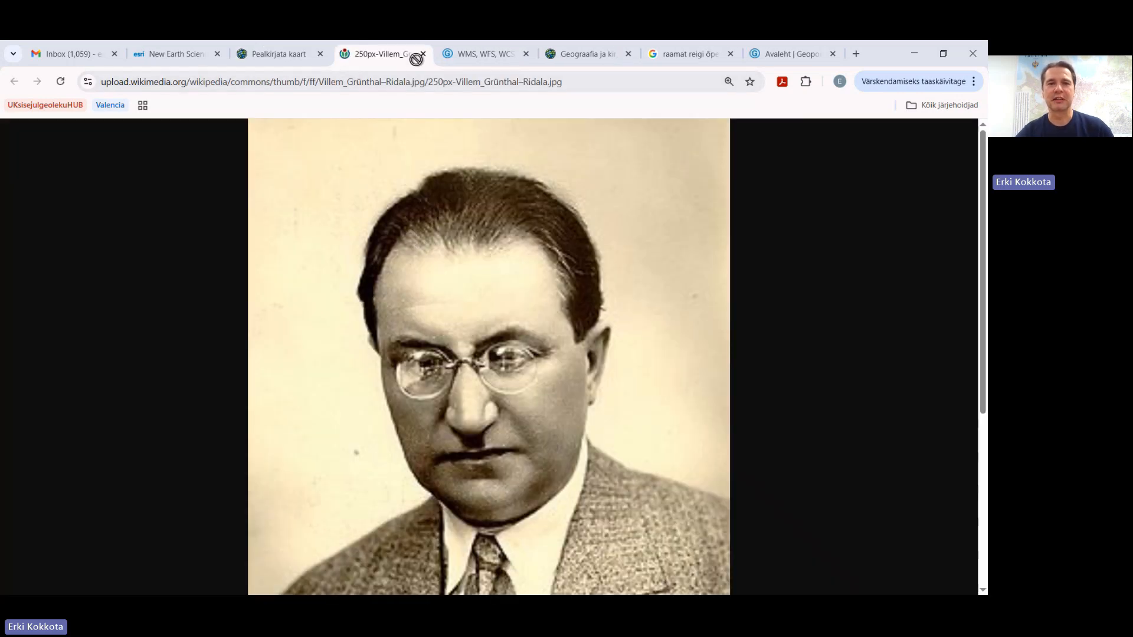
click(247, 56)
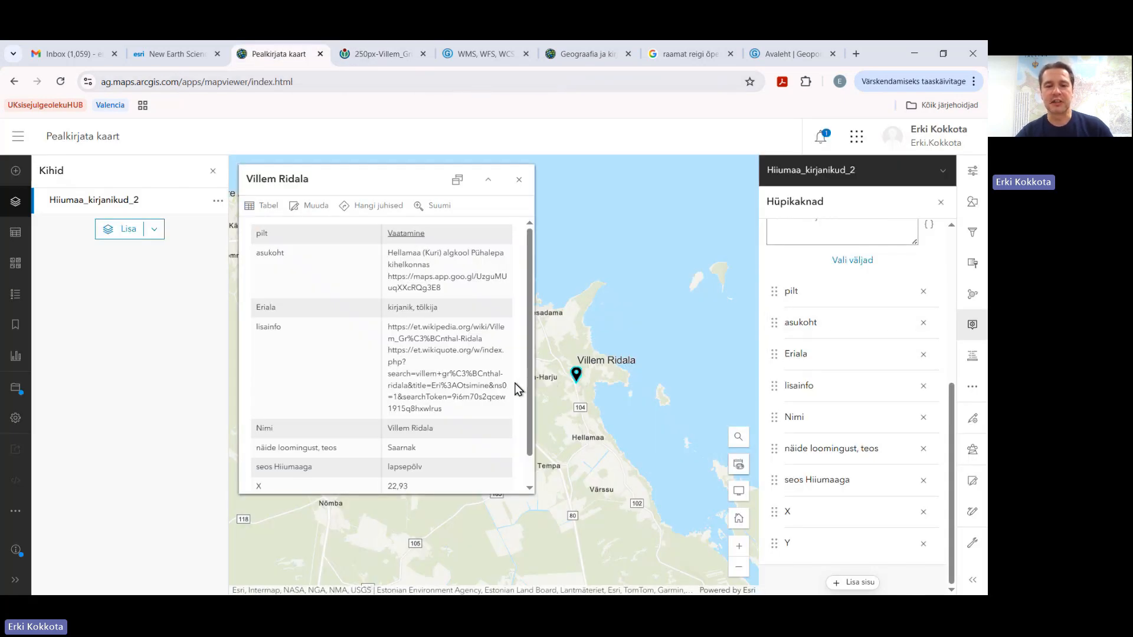
Remove the X and Y coordinate fields from the Hiiumaa_kirjanikud_2 pop-up's field list, and close the pop-up and its settings.
drag(532, 413, 533, 457)
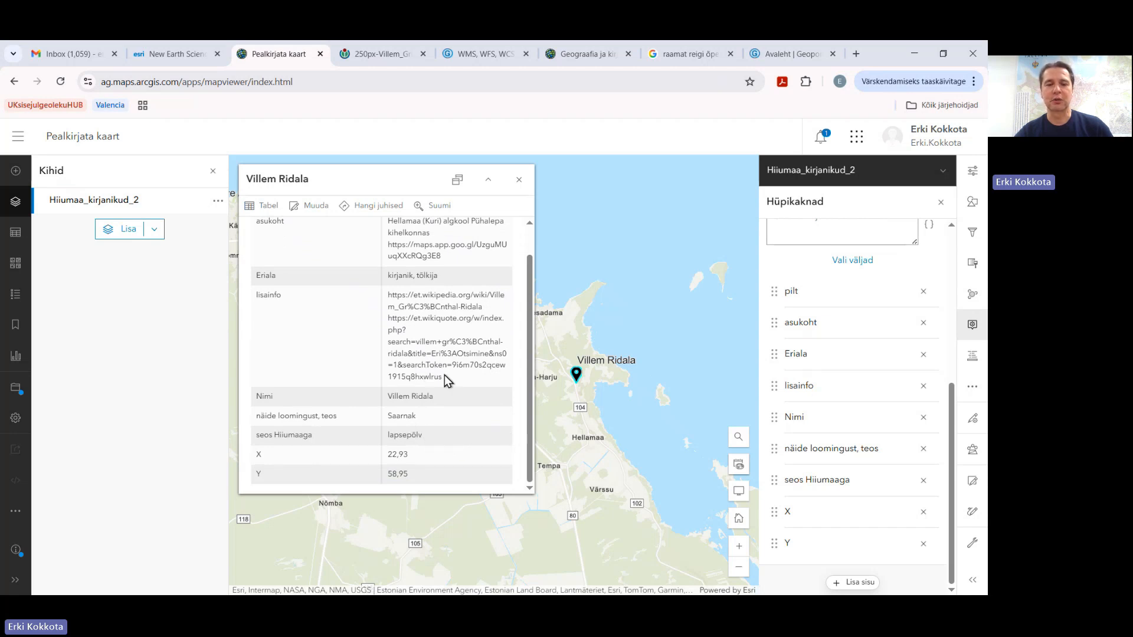
scroll(431, 371, up, 2)
scroll(433, 372, down, 2)
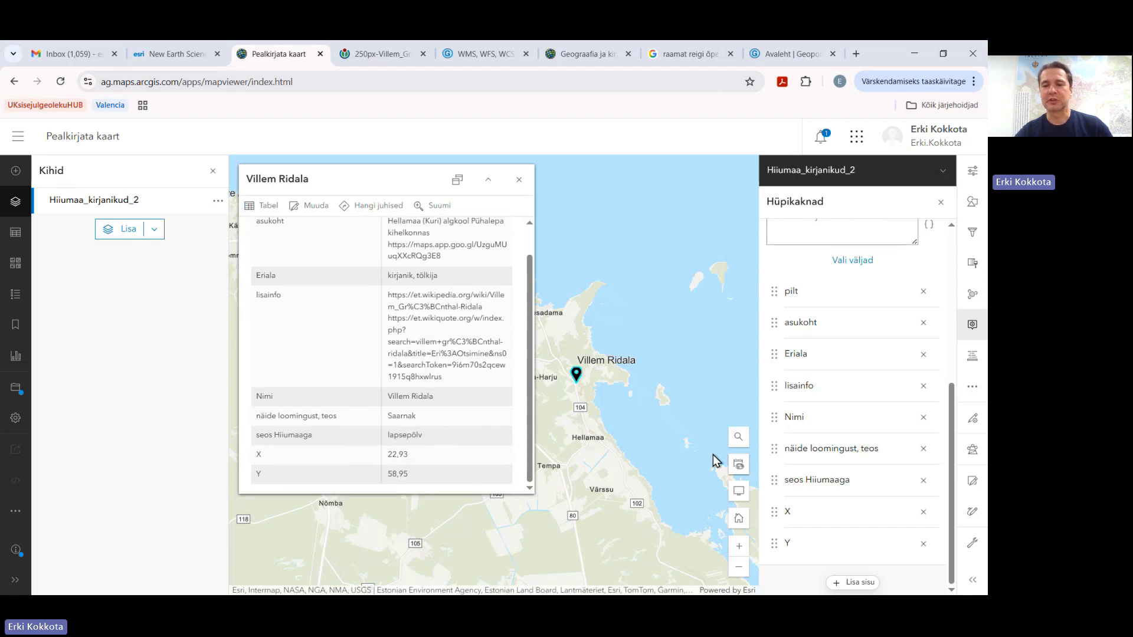
click(924, 513)
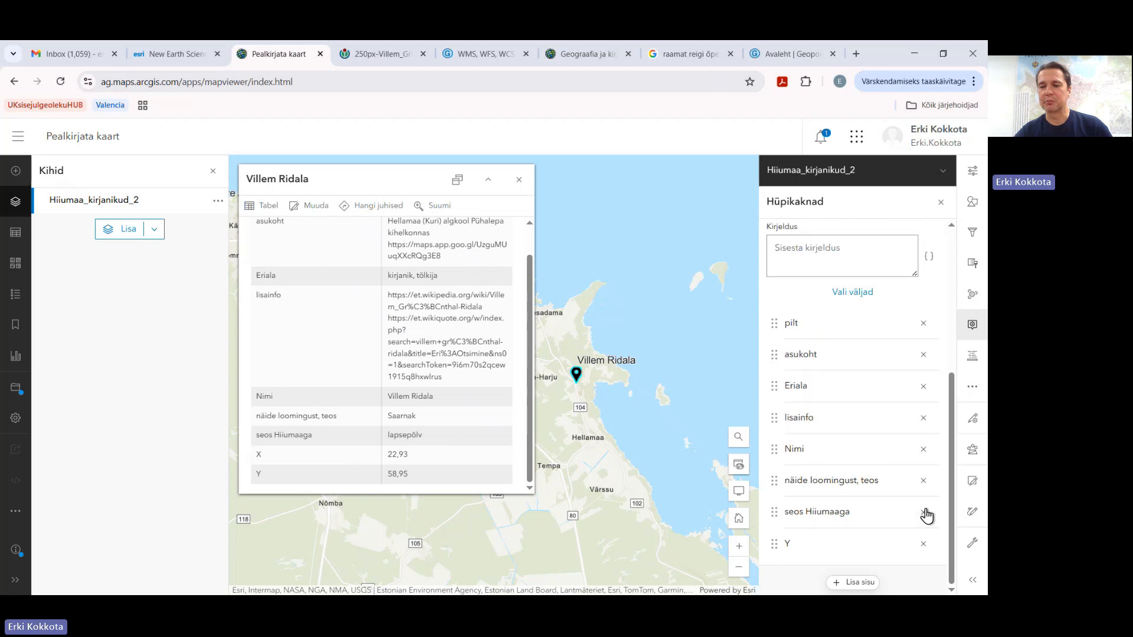
click(922, 544)
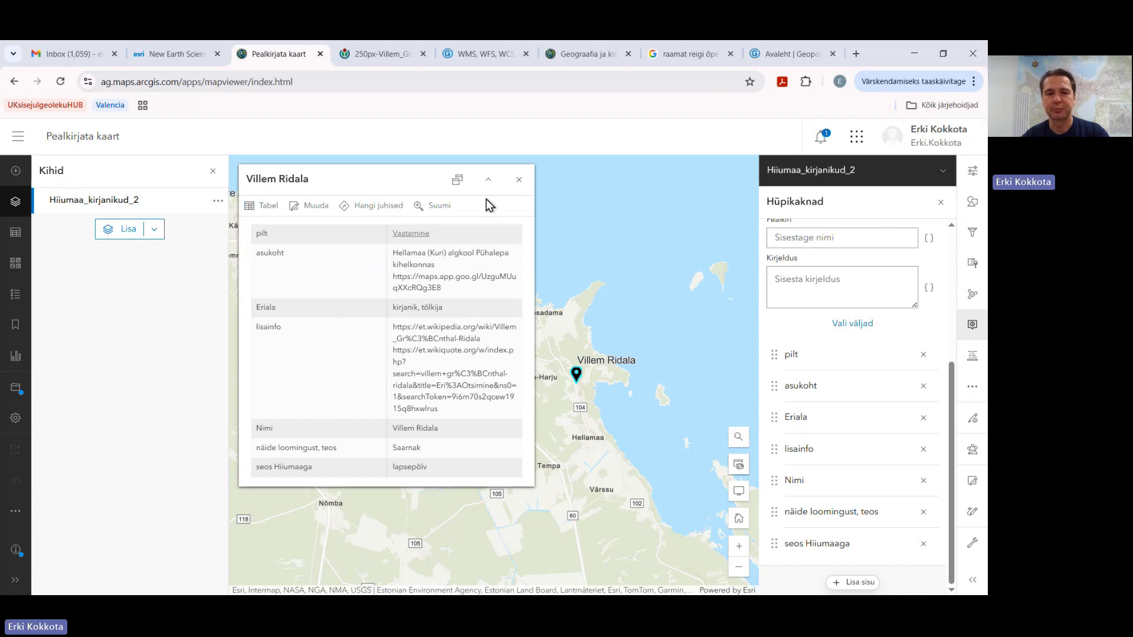
click(518, 181)
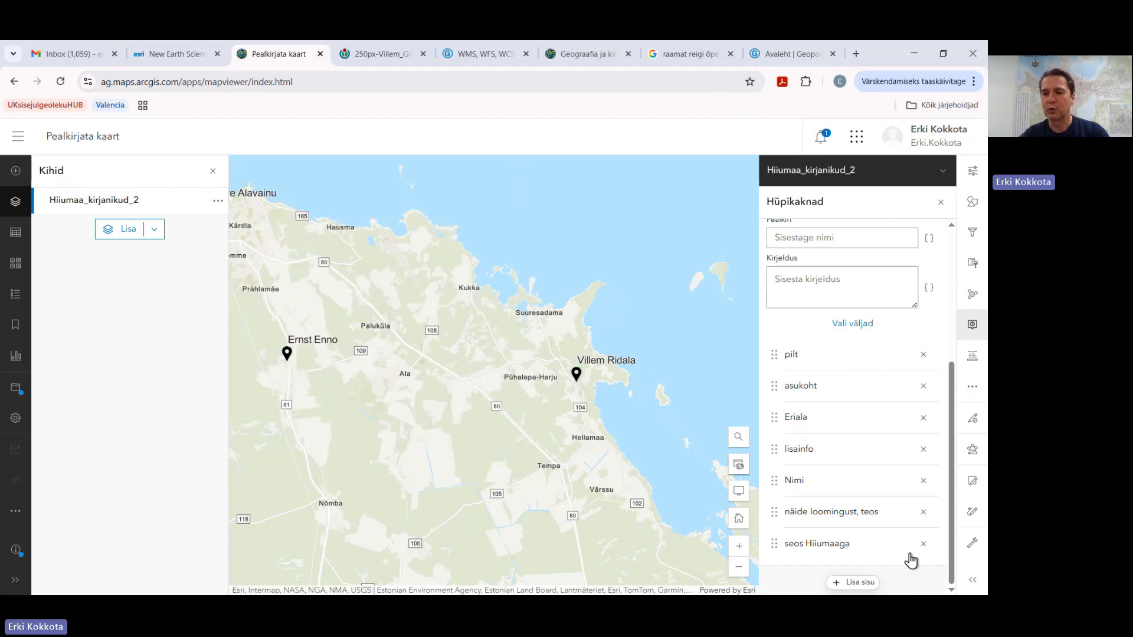
click(936, 202)
Begin saving the map under a new name, with the title (Pealkiri) "Näidis koolidele - Hiiumaa kirjanikud".
drag(437, 392, 636, 359)
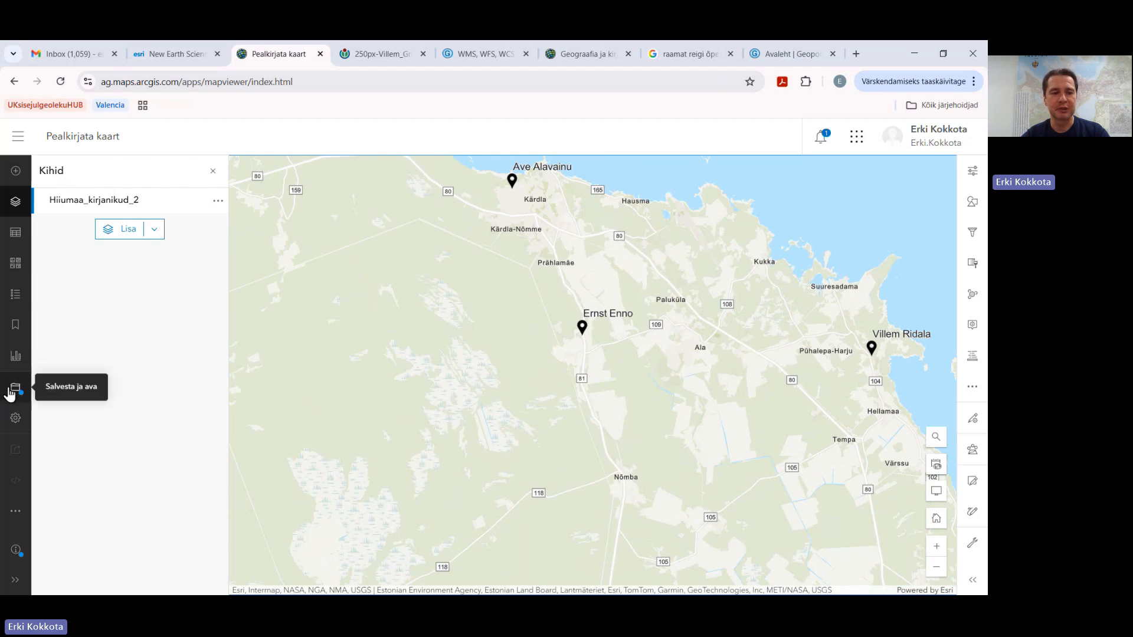
scroll(290, 372, down, 1)
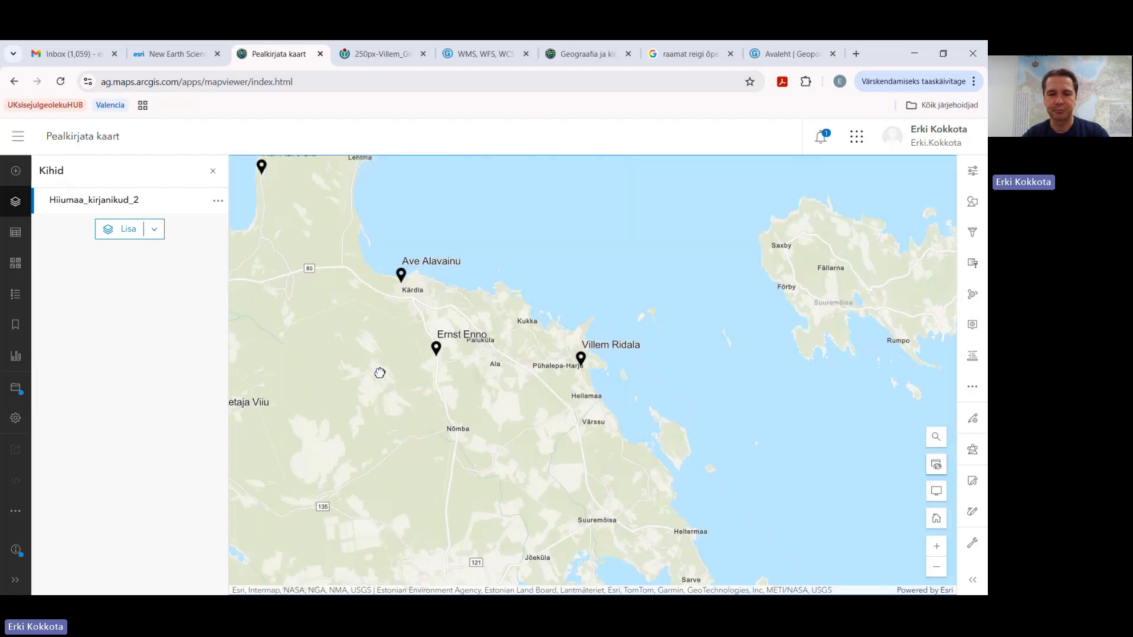
scroll(380, 373, down, 1)
drag(388, 388, 627, 343)
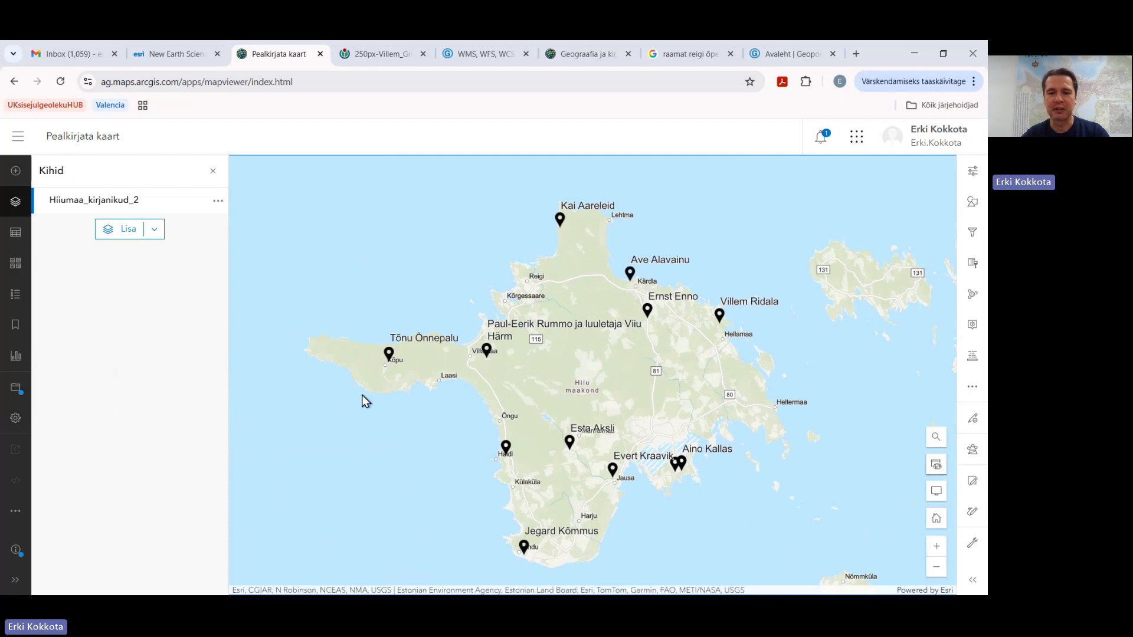
click(13, 388)
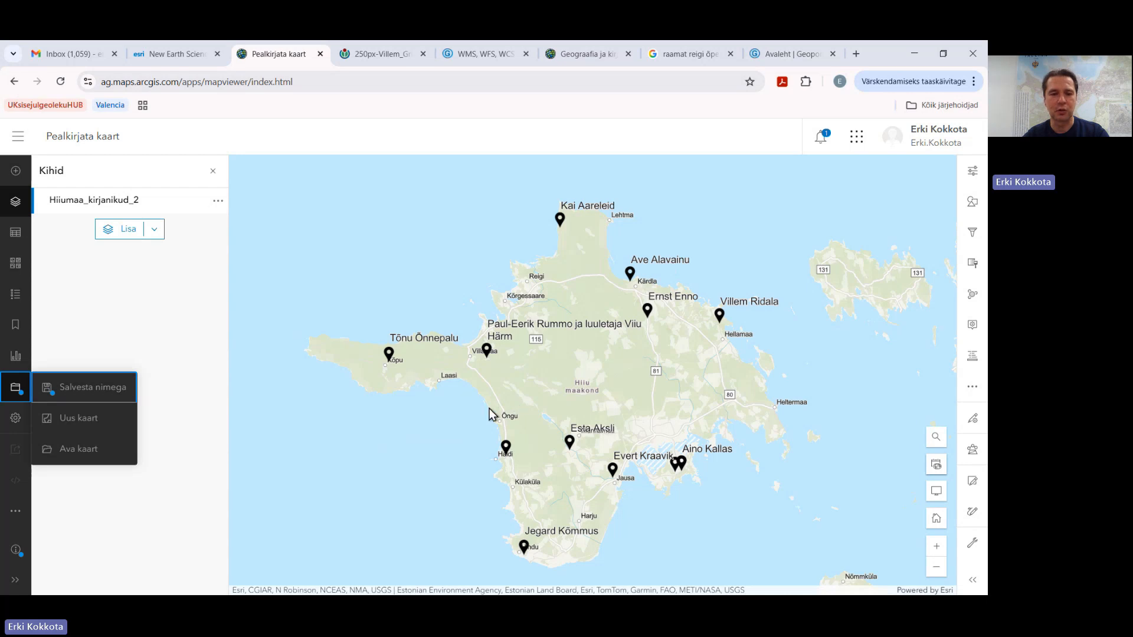
click(67, 393)
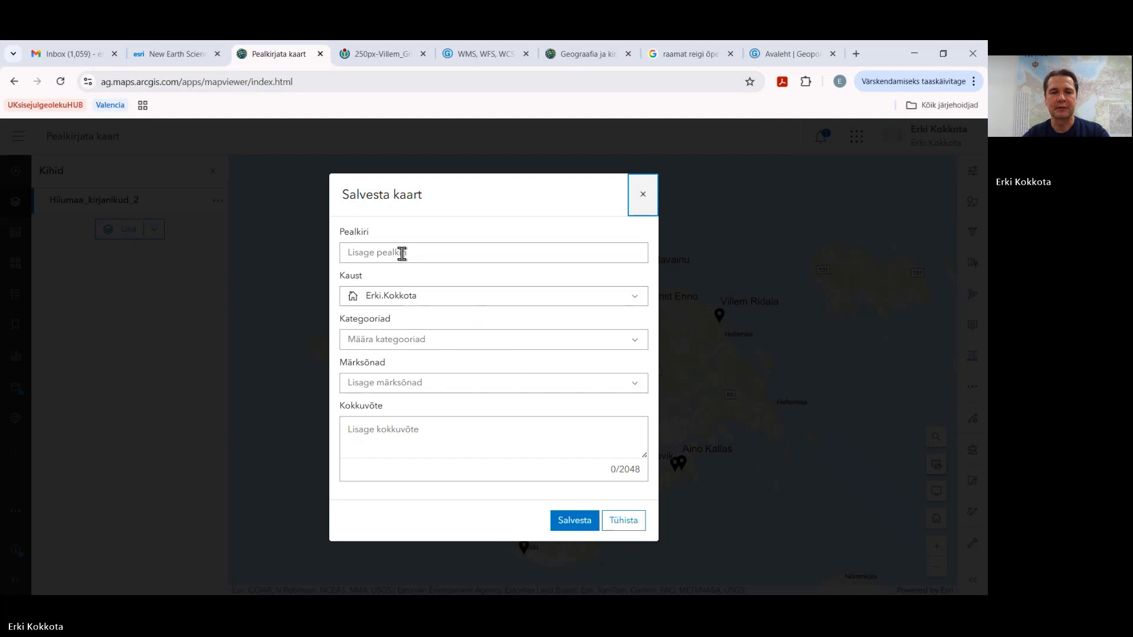
click(408, 255)
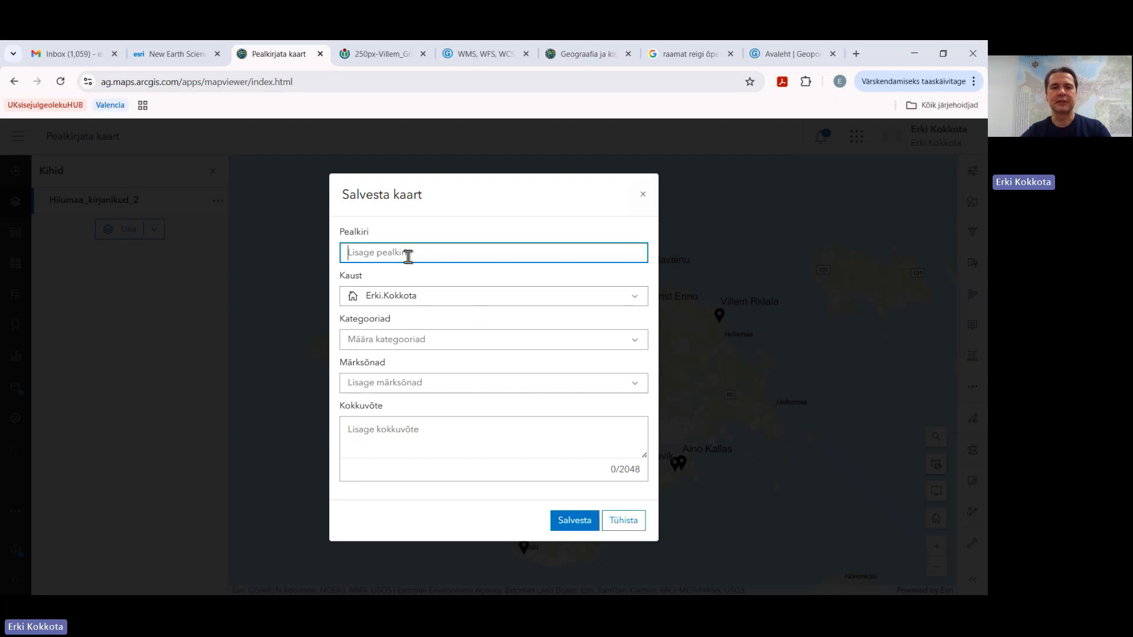
text(Näidis)
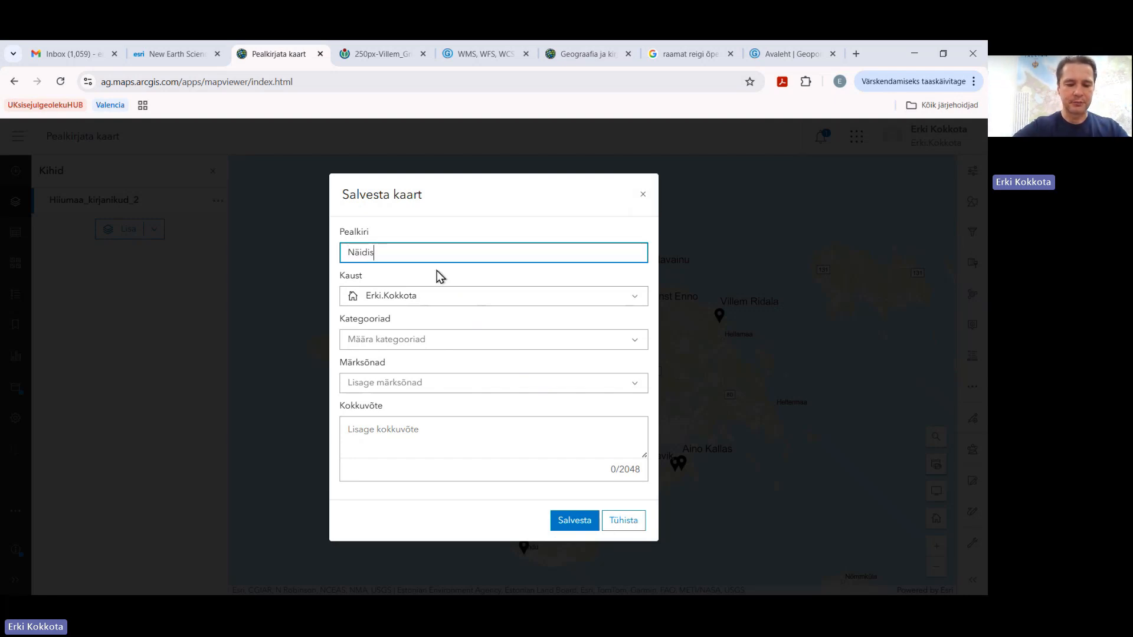
text( koolidele - Hiiumaa kirjanikud)
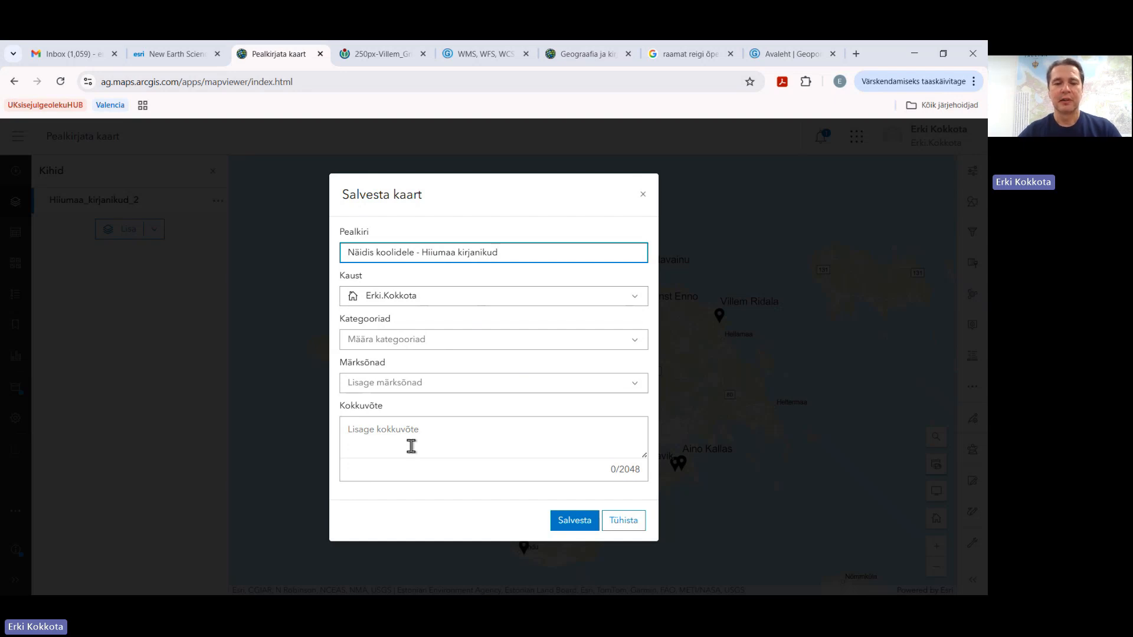
Enter the summary (Kokkuvõte) "Väga tore, et huvi tunned. Kasuta julgelt" and save the map.
click(374, 430)
text(Väga )
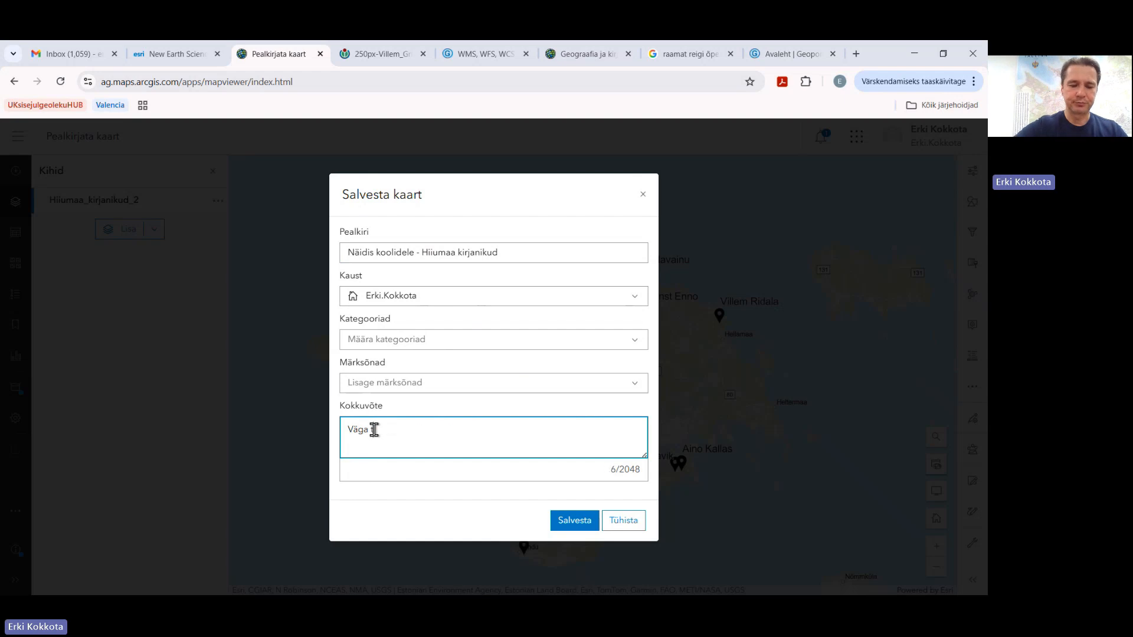
text(tore, et huvi tunned. Kasuta julgelt)
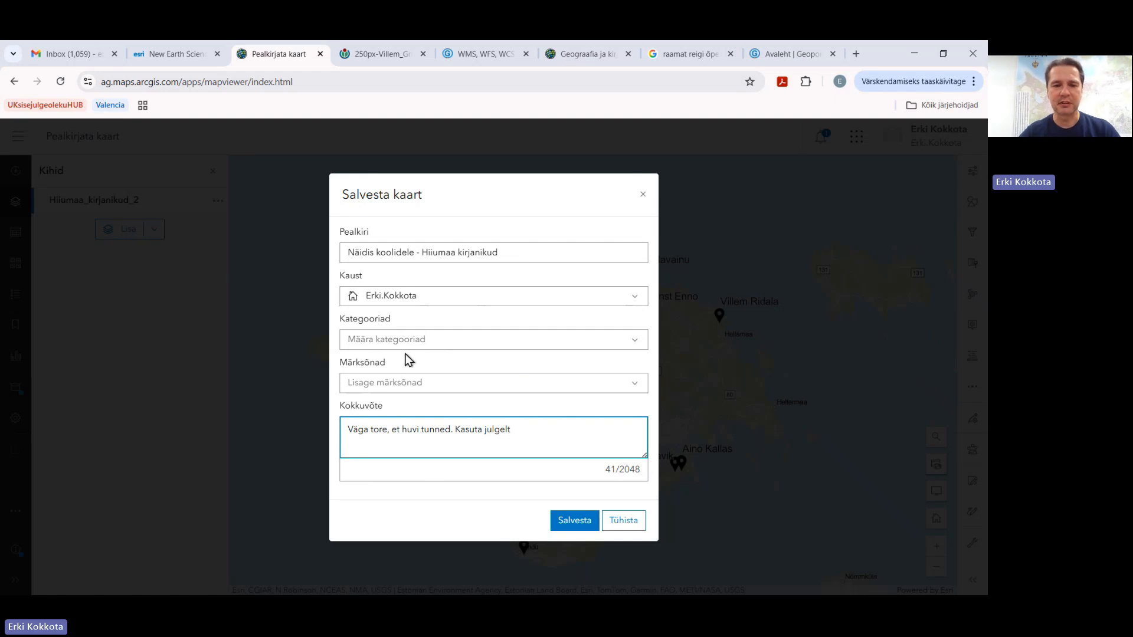
click(575, 522)
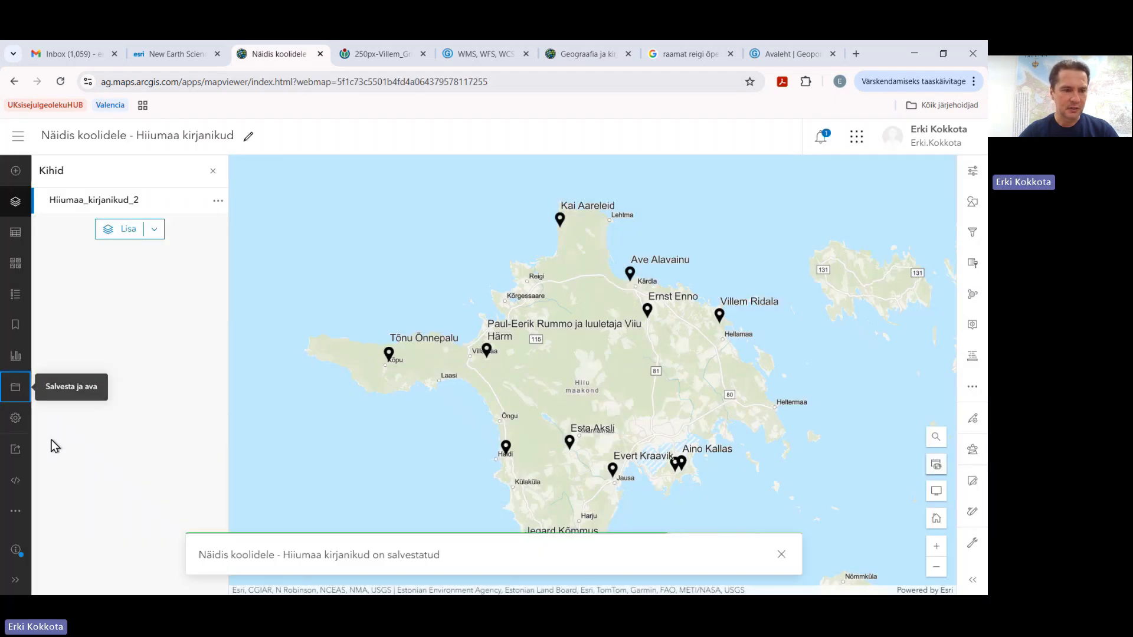
Share the saved map with everyone (Igaüks (avalik)) and update the Hiiumaa_kirjanikud_2 feature layer's sharing to match.
click(16, 450)
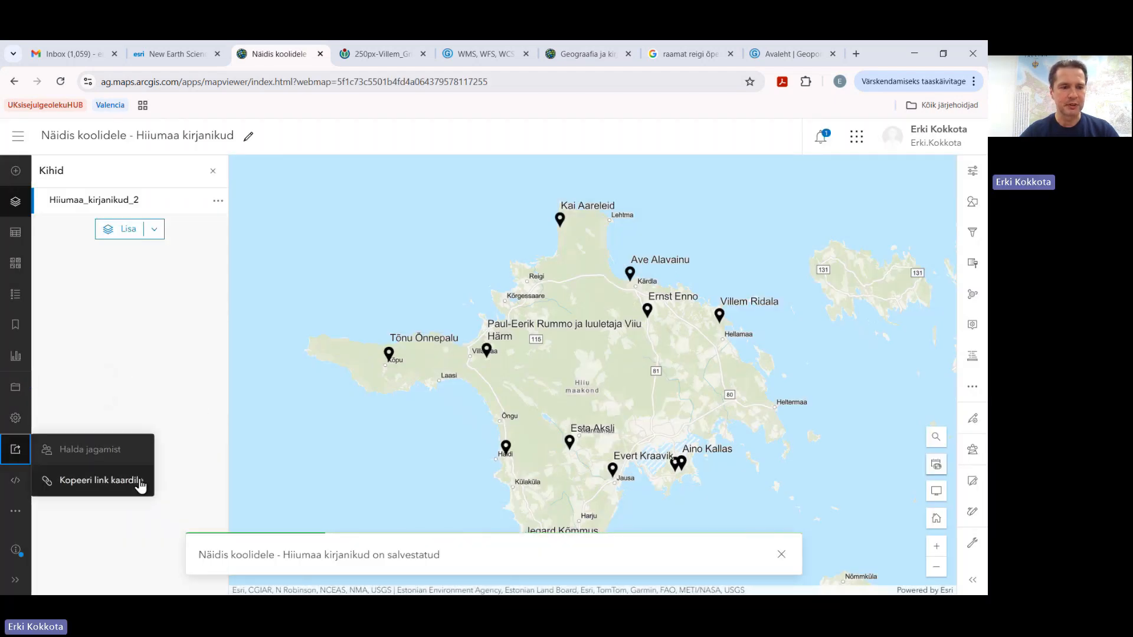
click(75, 455)
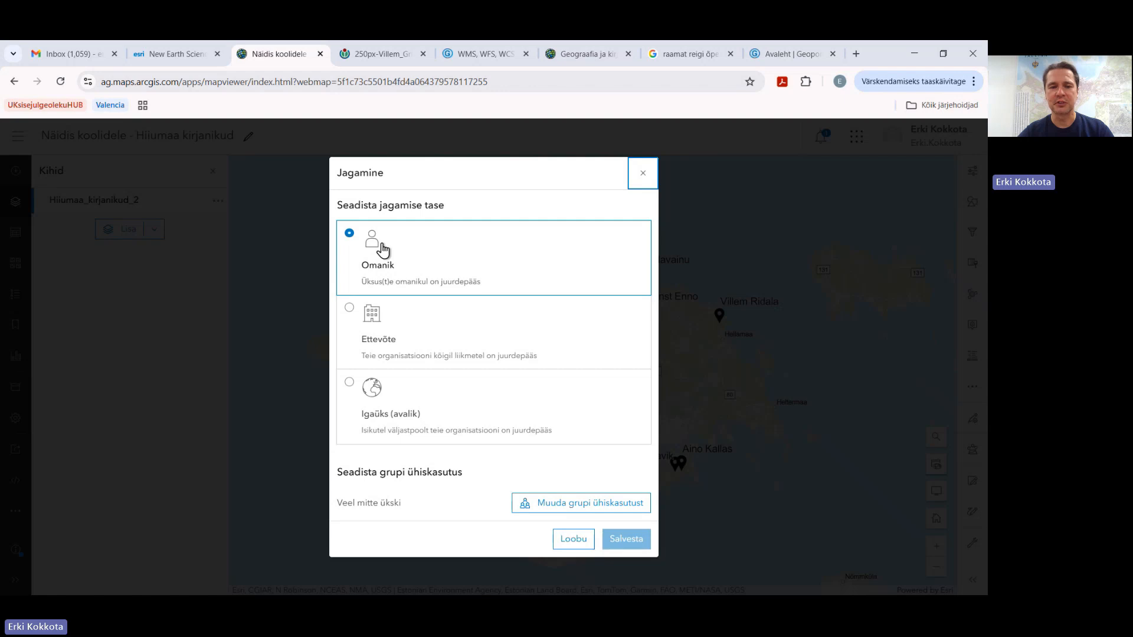
click(394, 337)
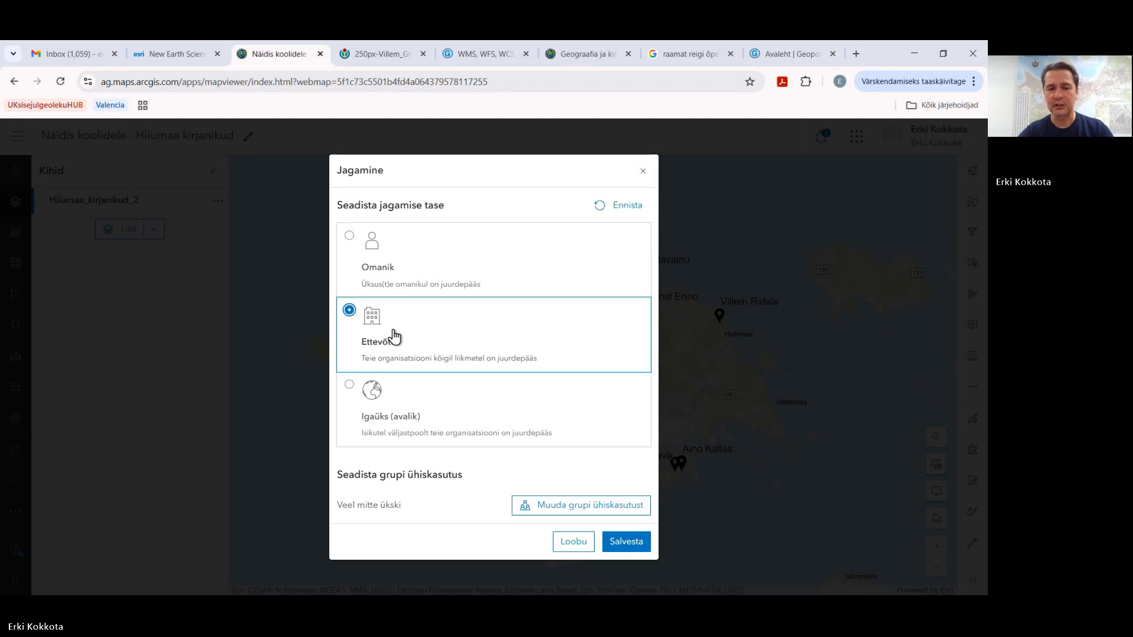
click(401, 404)
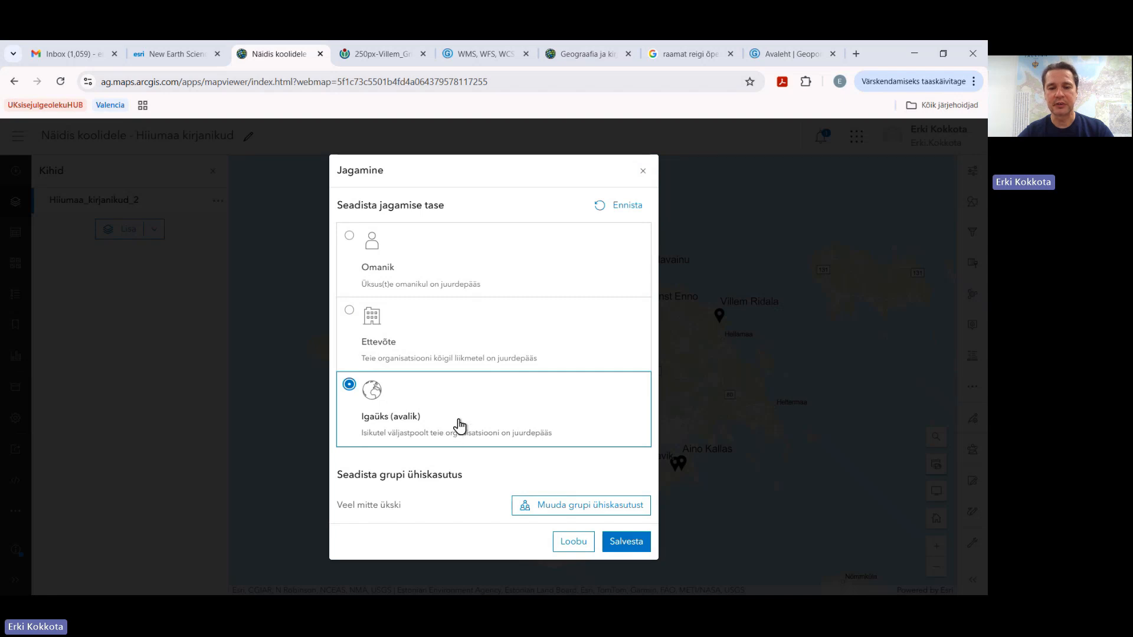
click(634, 543)
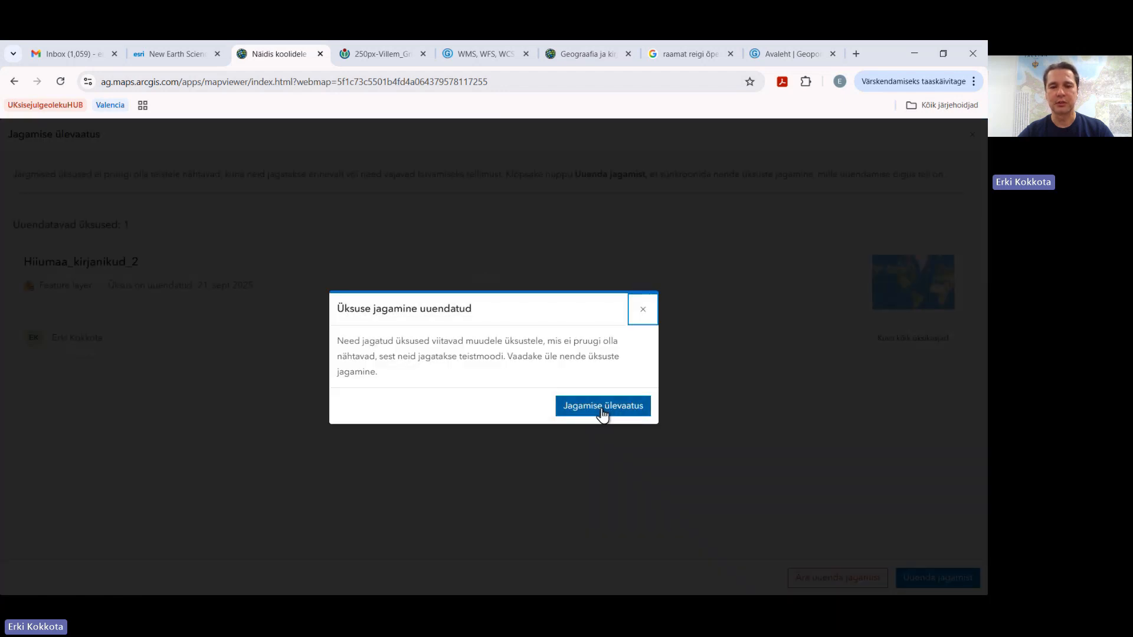
click(602, 409)
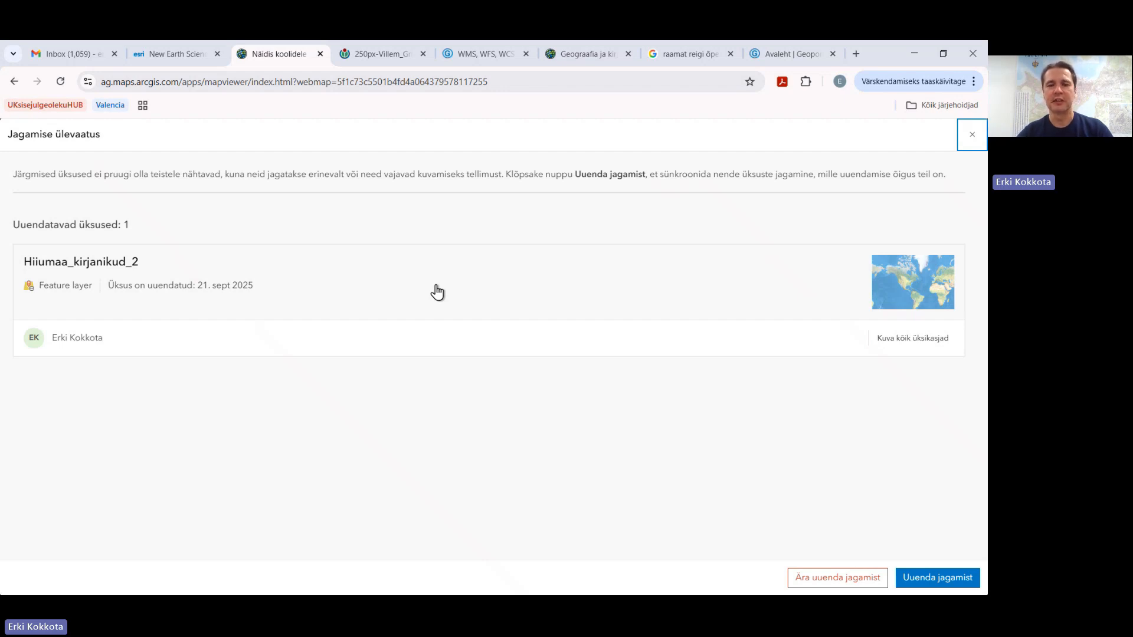
click(941, 578)
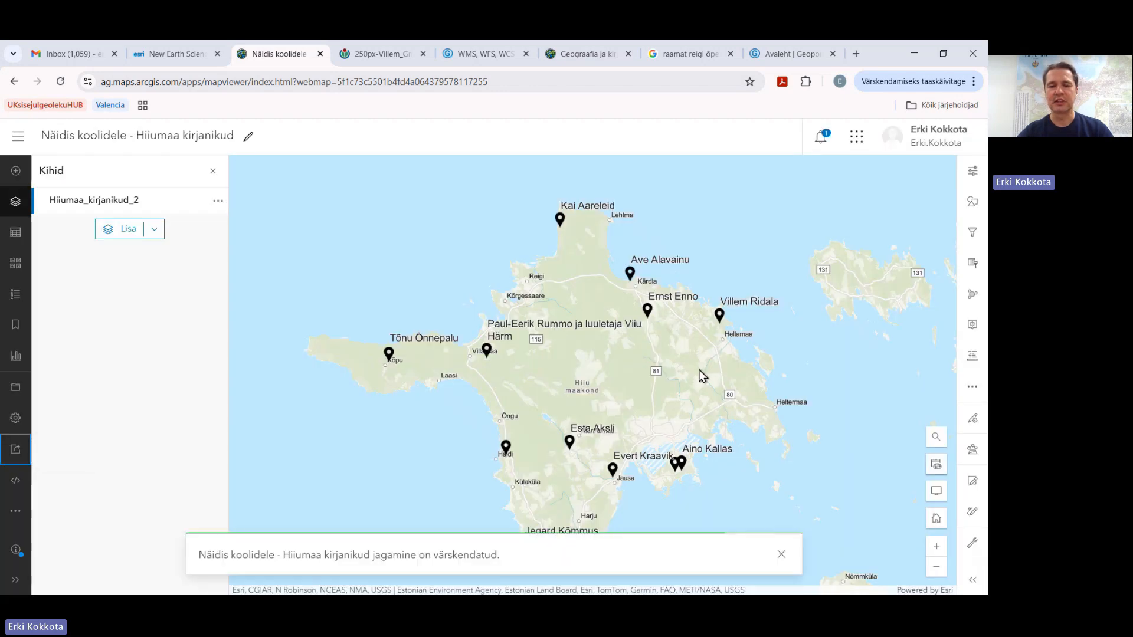